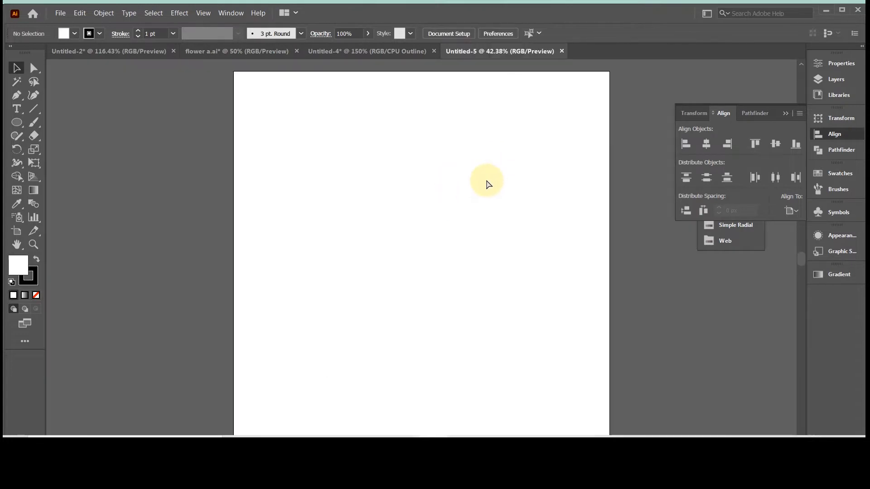
Step: Paste the copied colourful flower logo into the empty document, move it to the artboard's upper-left corner and lock it
{"action": "key", "text": "ctrl+v"}
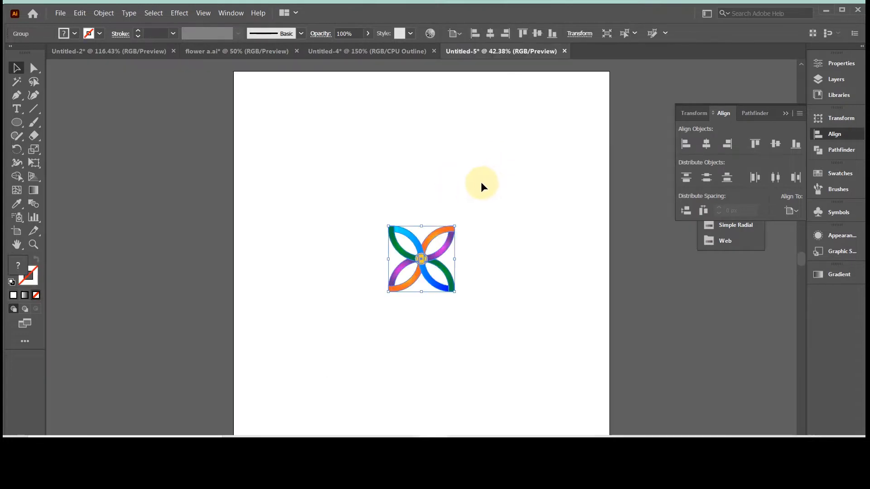
{"action": "left_click_drag", "start_coordinate": [444, 253], "coordinate": [303, 107]}
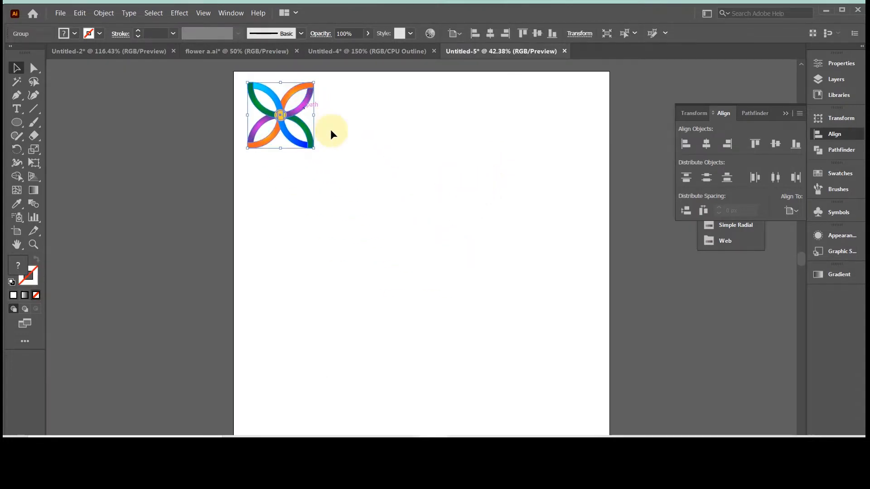
{"action": "left_click", "coordinate": [102, 13]}
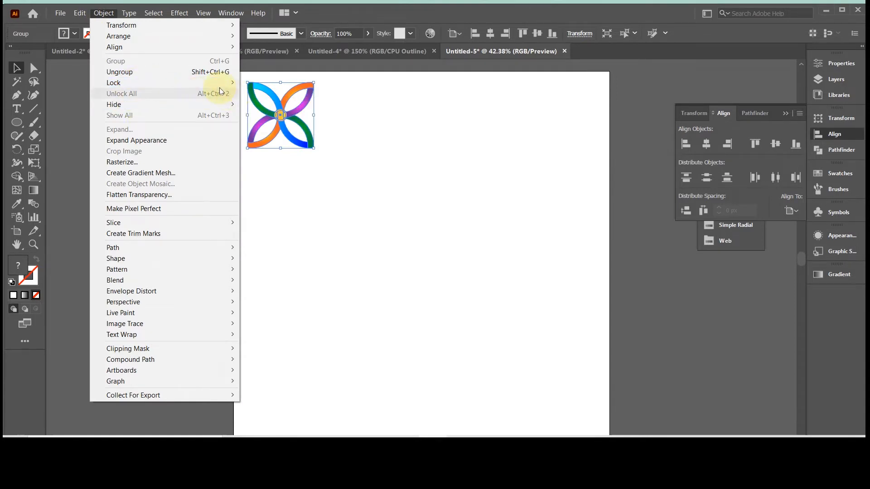
{"action": "mouse_move", "coordinate": [182, 81]}
{"action": "left_click", "coordinate": [253, 81]}
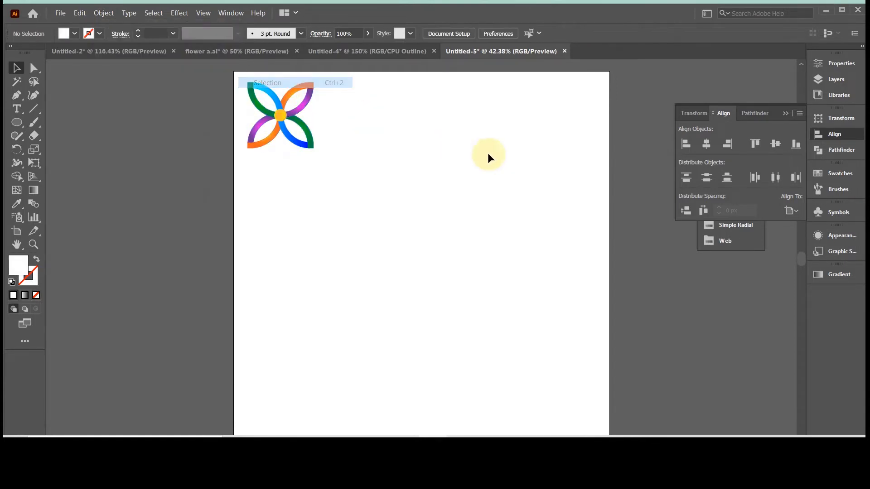
Step: Create a 200 × 200 px circle near the middle of the artboard
{"action": "left_click", "coordinate": [22, 123]}
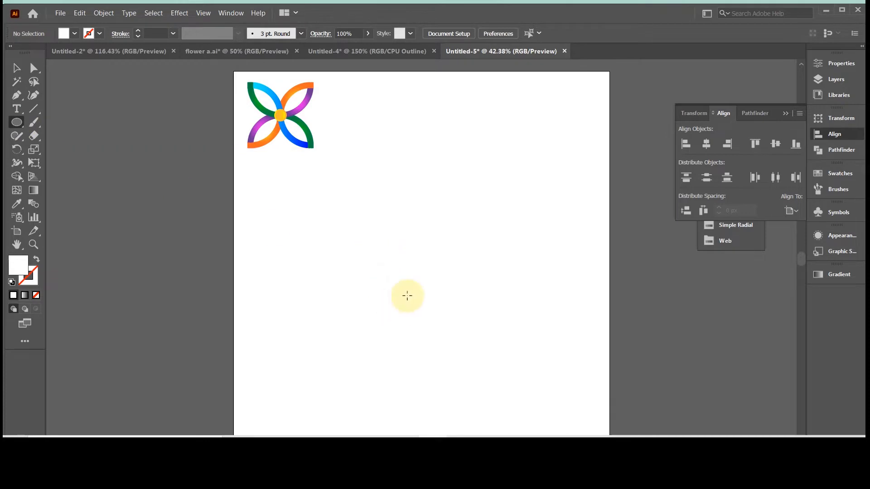
{"action": "left_click", "coordinate": [413, 275]}
{"action": "type", "text": "200"}
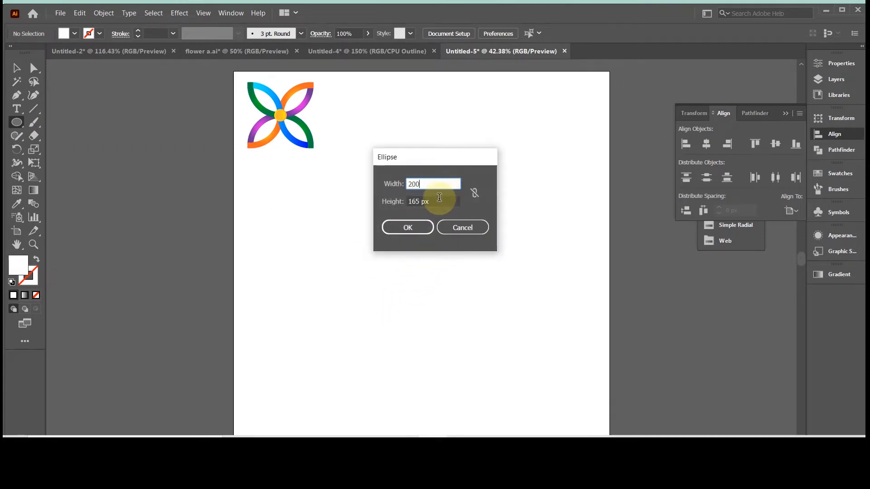
{"action": "key", "text": "Tab"}
{"action": "type", "text": "200"}
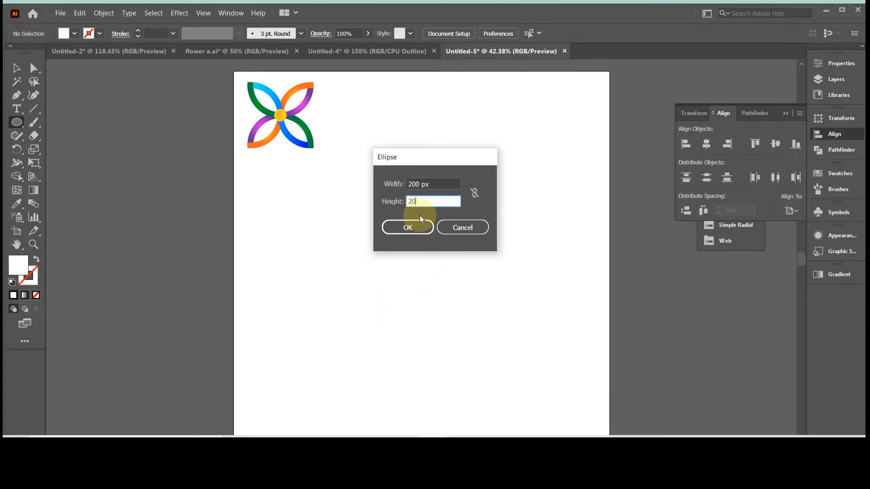
{"action": "left_click", "coordinate": [419, 231]}
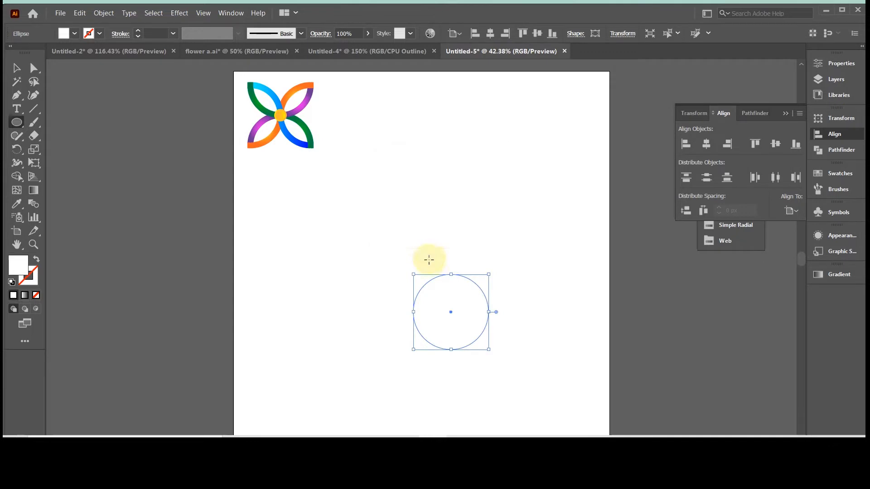
Step: Create a second circle of 165 × 165 px beside the larger one
{"action": "left_click", "coordinate": [329, 248]}
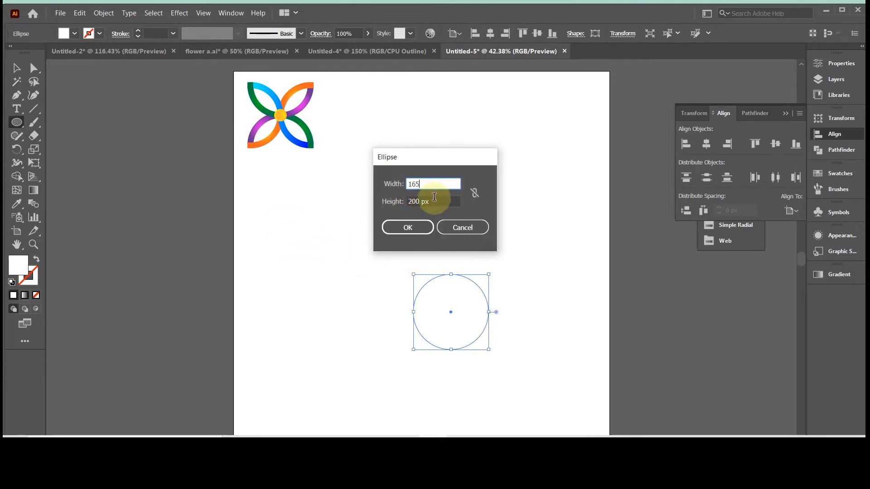
{"action": "type", "text": "165"}
{"action": "key", "text": "Tab"}
{"action": "type", "text": "165"}
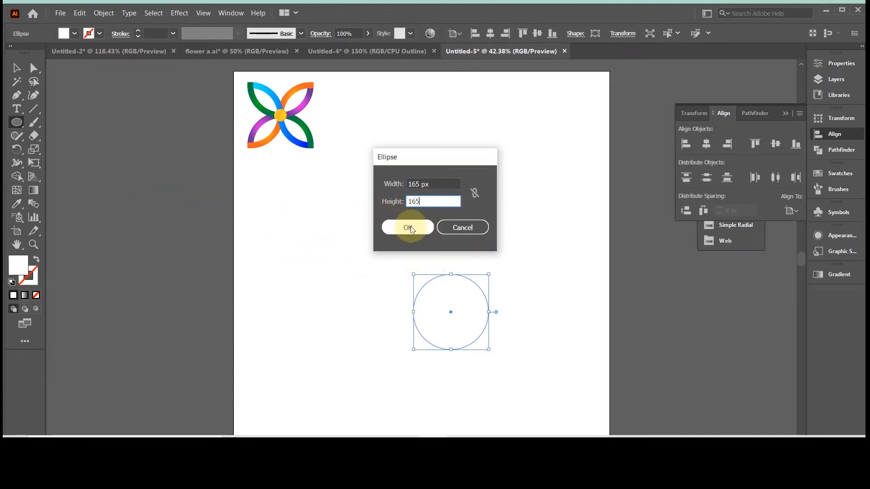
{"action": "left_click", "coordinate": [410, 226]}
Step: Give both circles a 0.5 pt stroke
{"action": "left_click", "coordinate": [17, 68]}
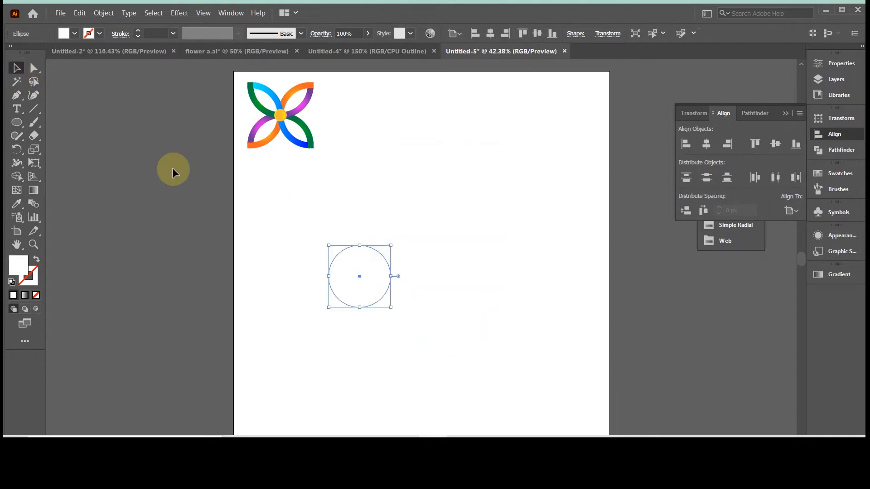
{"action": "left_click_drag", "start_coordinate": [304, 224], "coordinate": [444, 315]}
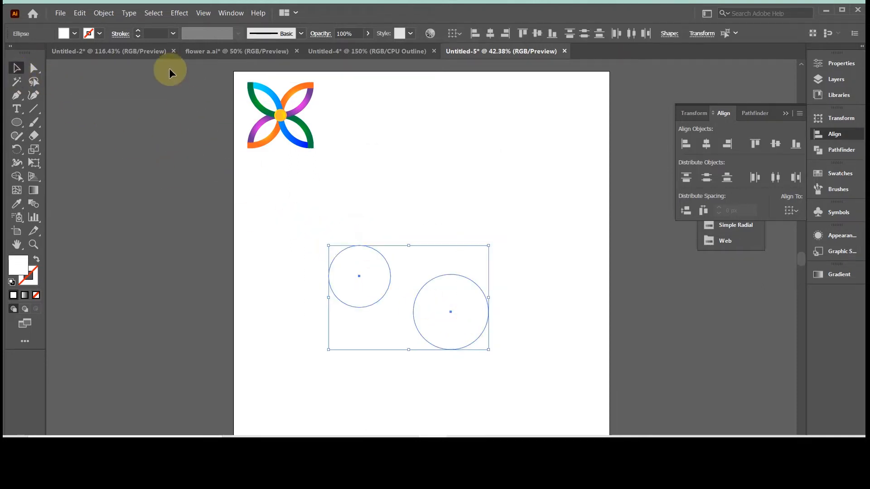
{"action": "left_click", "coordinate": [156, 32]}
{"action": "type", "text": "0.5"}
{"action": "key", "text": "Return"}
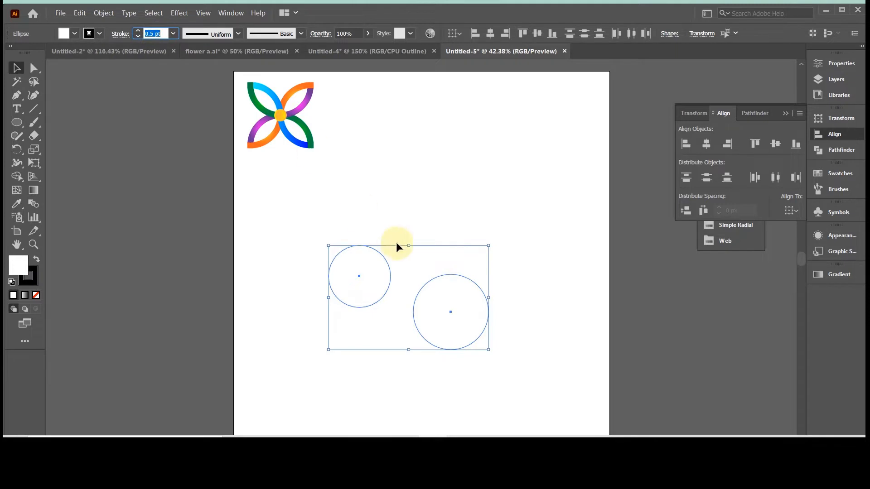
Step: Centre the two circles on each other horizontally and vertically, and set their fill to none
{"action": "left_click", "coordinate": [355, 203]}
{"action": "left_click_drag", "start_coordinate": [354, 203], "coordinate": [449, 314]}
{"action": "key", "text": "ctrl+equal"}
{"action": "key", "text": "ctrl+equal"}
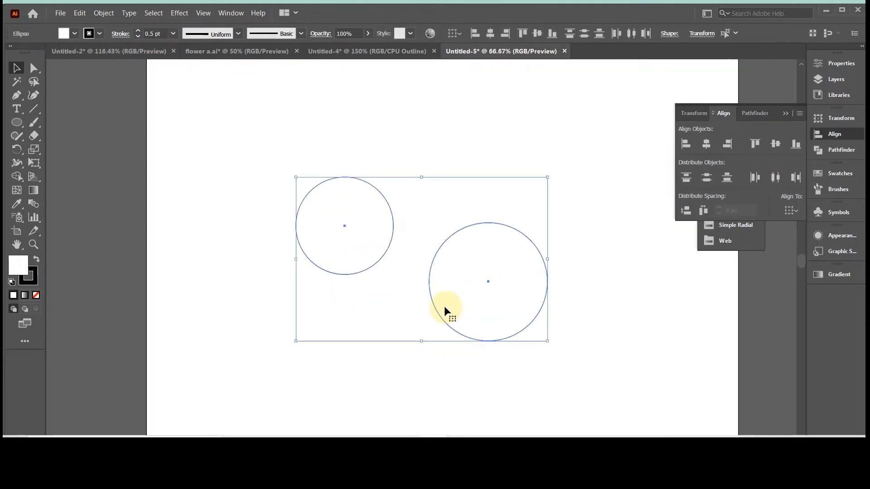
{"action": "left_click", "coordinate": [776, 144]}
{"action": "left_click", "coordinate": [89, 33]}
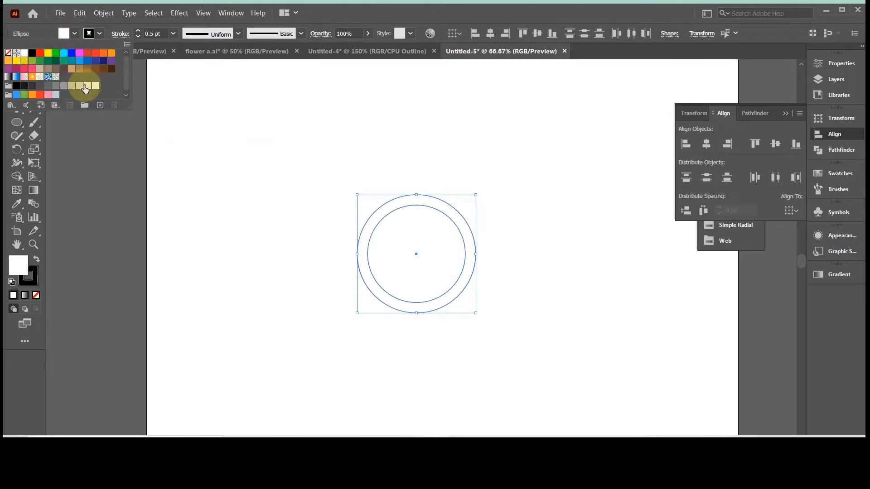
{"action": "left_click", "coordinate": [390, 166]}
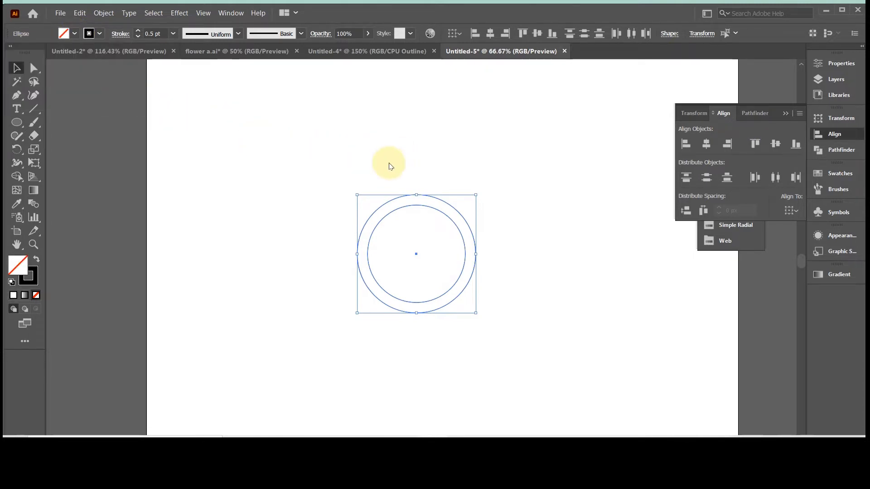
Step: Enlarge both concentric circles together proportionally about their shared centre
{"action": "left_click_drag", "start_coordinate": [296, 145], "coordinate": [511, 352]}
{"action": "left_click", "coordinate": [557, 291]}
{"action": "left_click", "coordinate": [506, 223]}
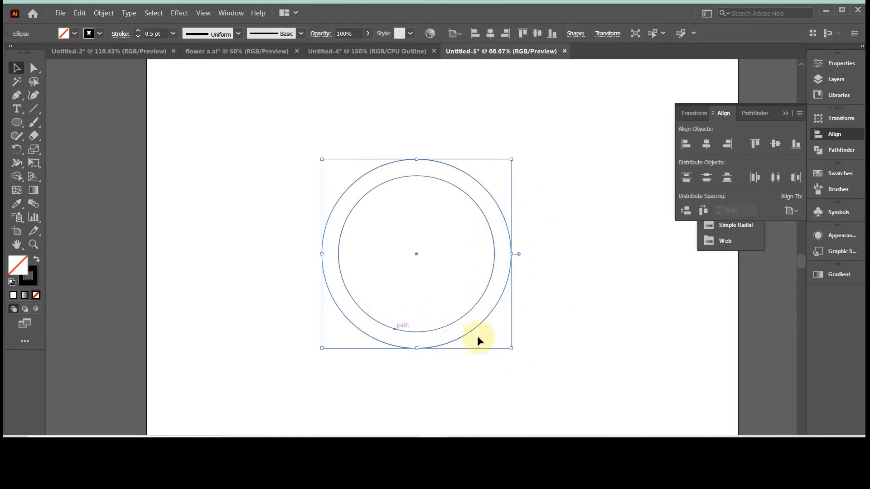
{"action": "mouse_move", "coordinate": [458, 321]}
{"action": "left_mouse_down"}
{"action": "mouse_move", "coordinate": [332, 314]}
{"action": "mouse_move", "coordinate": [458, 319]}
{"action": "left_mouse_up"}
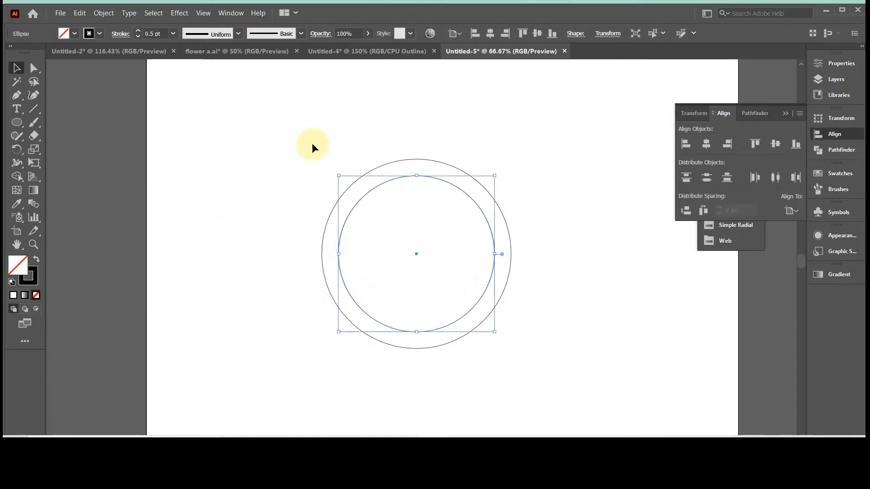
Step: Group the two concentric circles into one ring
{"action": "left_click_drag", "start_coordinate": [313, 131], "coordinate": [477, 292]}
{"action": "right_click", "coordinate": [452, 280]}
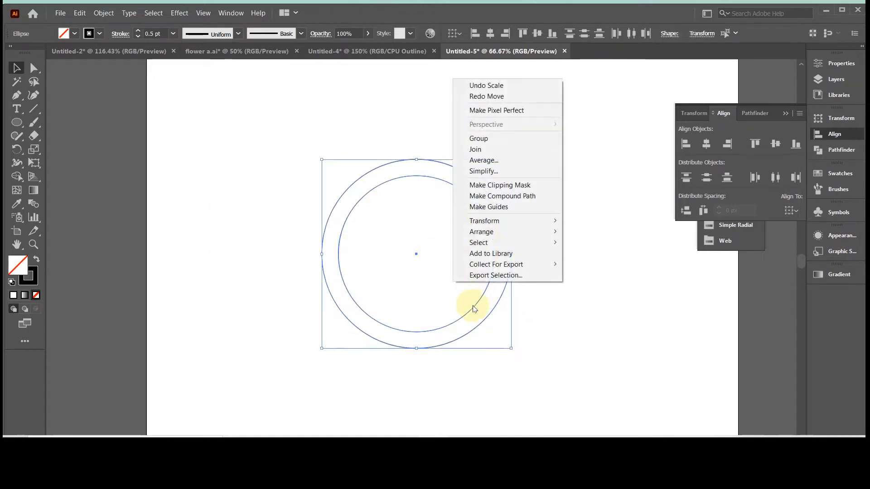
{"action": "left_click", "coordinate": [476, 138]}
Step: Duplicate the ring side by side so the two bands overlap, and align both rings on their vertical centres
{"action": "left_click_drag", "start_coordinate": [493, 271], "coordinate": [548, 292]}
{"action": "left_click_drag", "start_coordinate": [348, 118], "coordinate": [471, 296]}
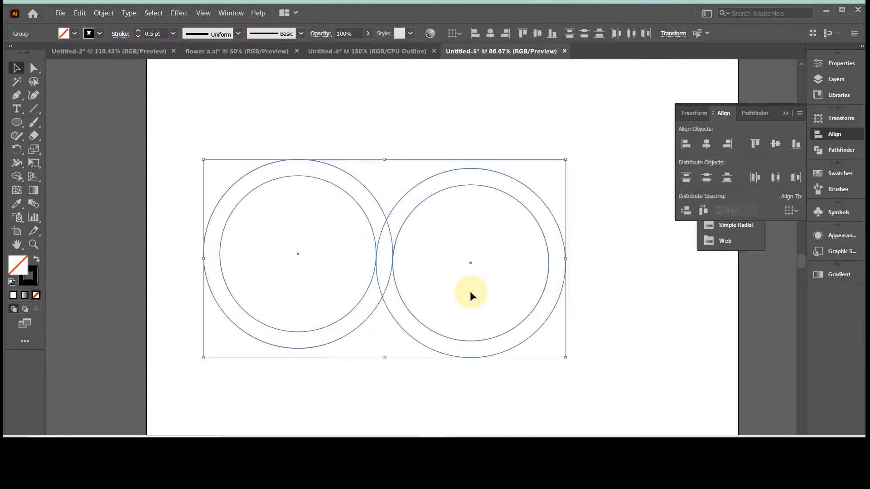
{"action": "left_click", "coordinate": [769, 145]}
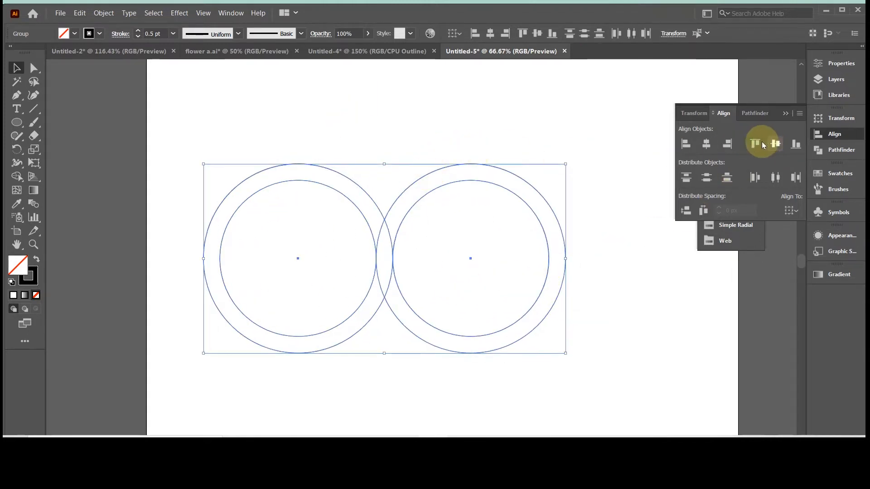
{"action": "left_click", "coordinate": [346, 155]}
Step: Rotate the pair of rings by 90° so they stand one above the other
{"action": "left_click_drag", "start_coordinate": [436, 256], "coordinate": [563, 206]}
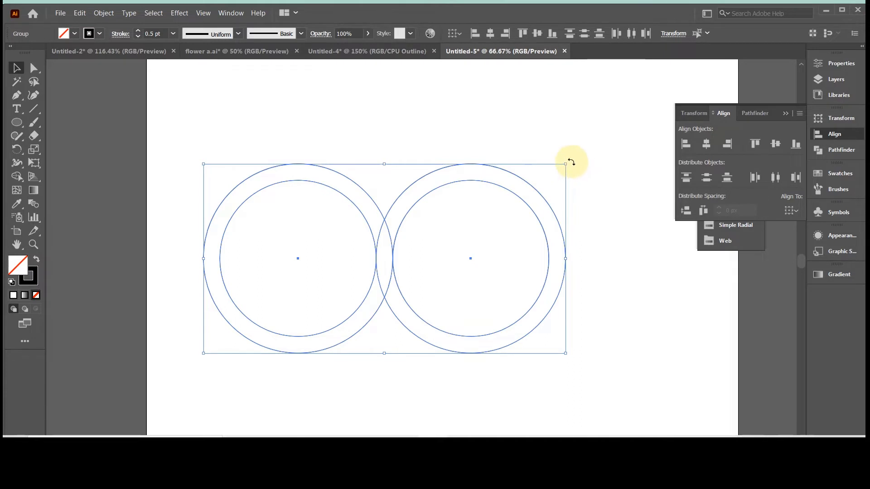
{"action": "left_click_drag", "start_coordinate": [571, 162], "coordinate": [360, 126]}
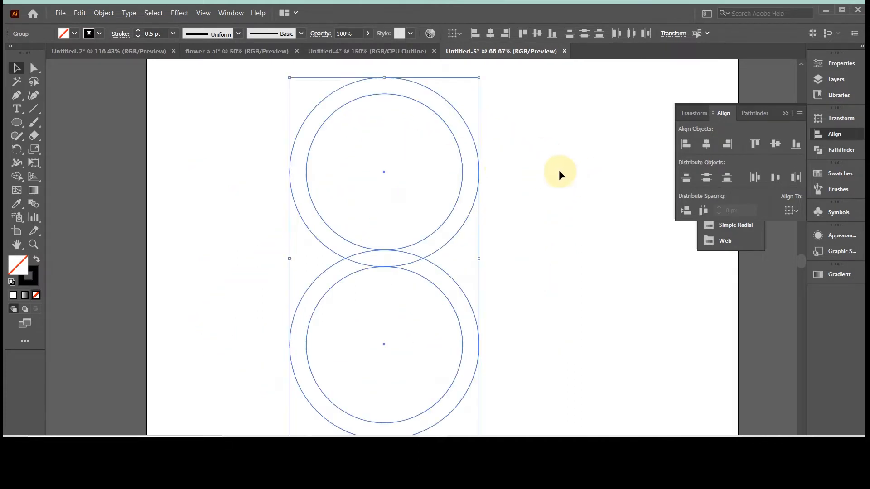
{"action": "left_click_drag", "start_coordinate": [506, 189], "coordinate": [486, 207]}
{"action": "left_click_drag", "start_coordinate": [388, 287], "coordinate": [388, 288]}
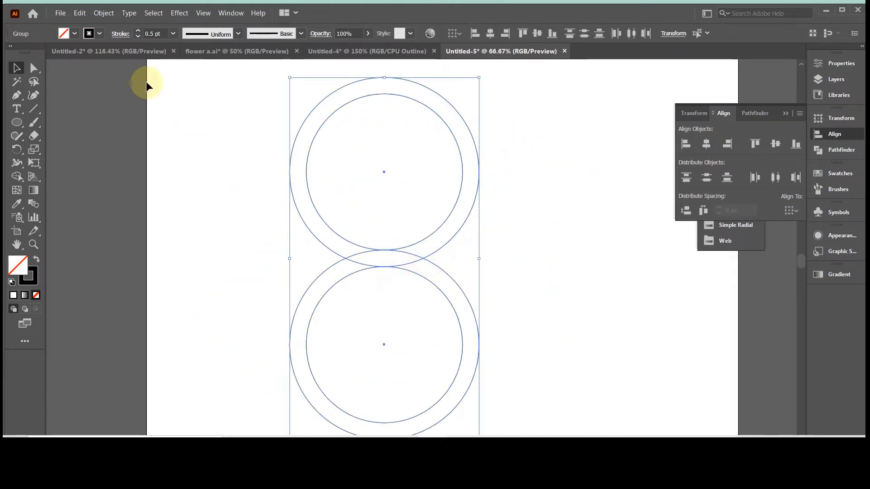
Step: Paste a copy of the vertical ring pair in front and rotate it 90° to form a cross of four overlapping rings
{"action": "left_click", "coordinate": [104, 13]}
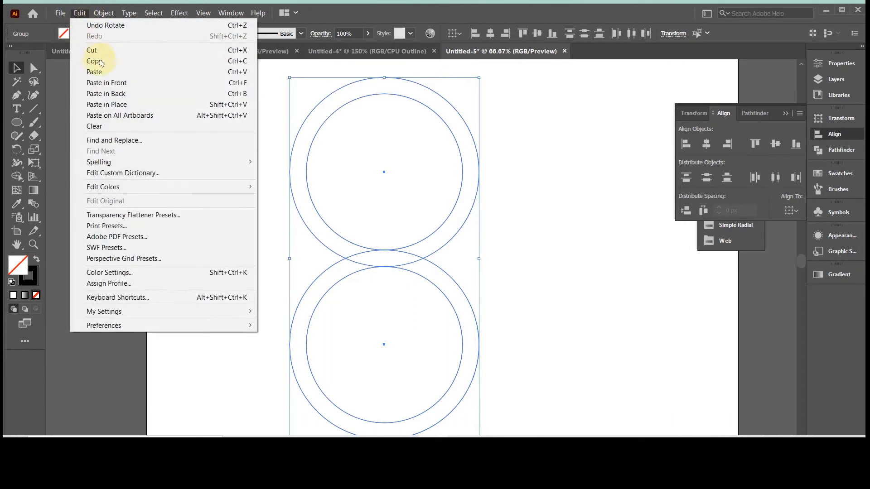
{"action": "left_click", "coordinate": [97, 61]}
{"action": "left_click", "coordinate": [521, 198]}
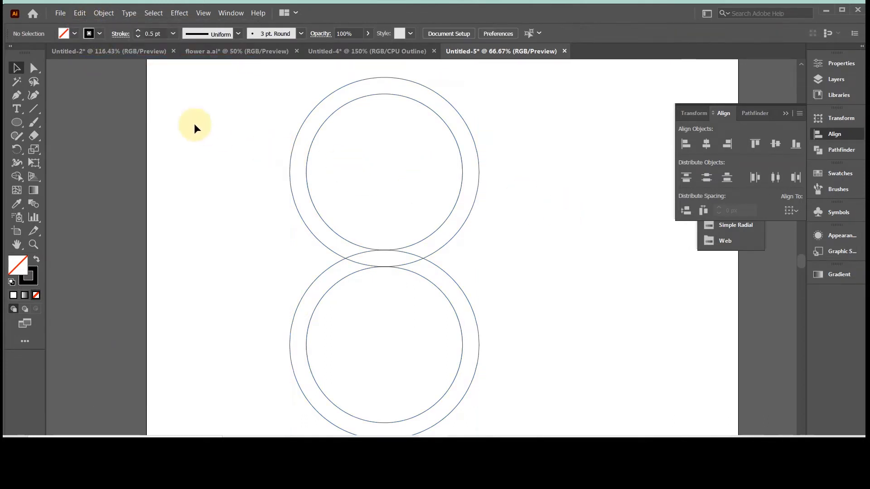
{"action": "key", "text": "ctrl+f"}
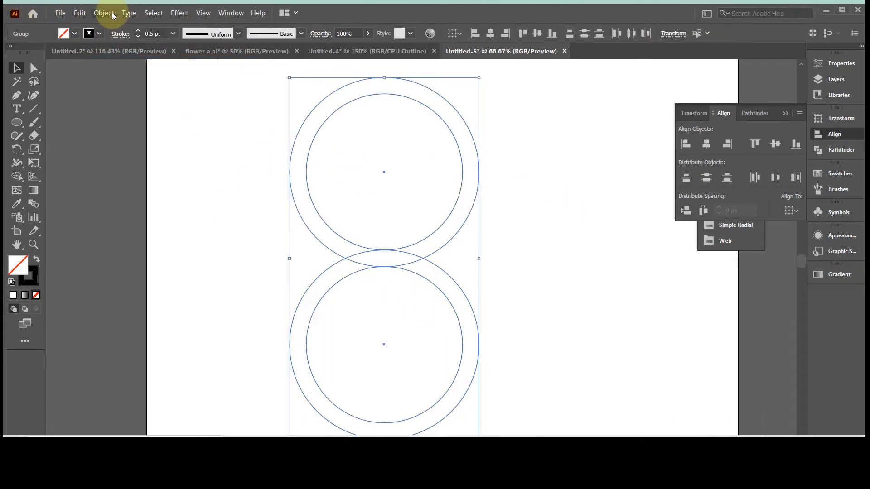
{"action": "left_click", "coordinate": [80, 13]}
{"action": "left_click", "coordinate": [109, 83]}
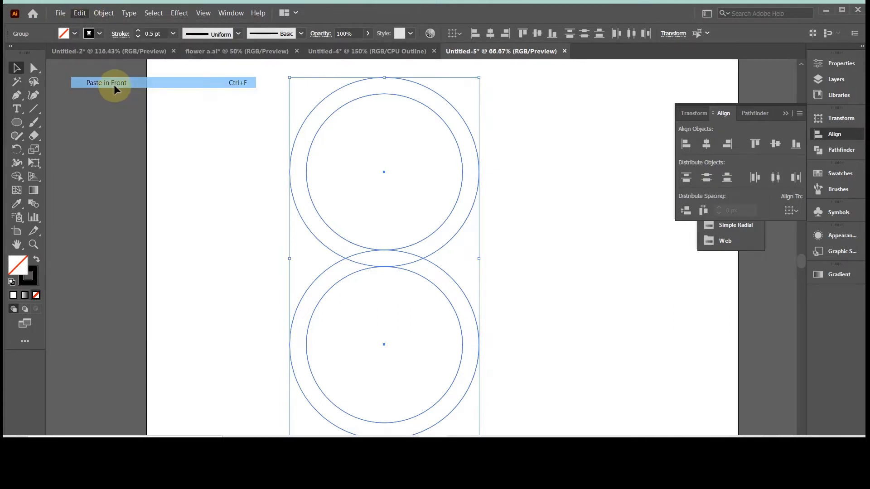
{"action": "left_click_drag", "start_coordinate": [486, 80], "coordinate": [579, 303]}
Step: Remove the outer parts of all four overlapping rings with the Shape Builder tool, leaving the four-petal shape
{"action": "left_click", "coordinate": [553, 118]}
{"action": "left_click_drag", "start_coordinate": [539, 122], "coordinate": [265, 316]}
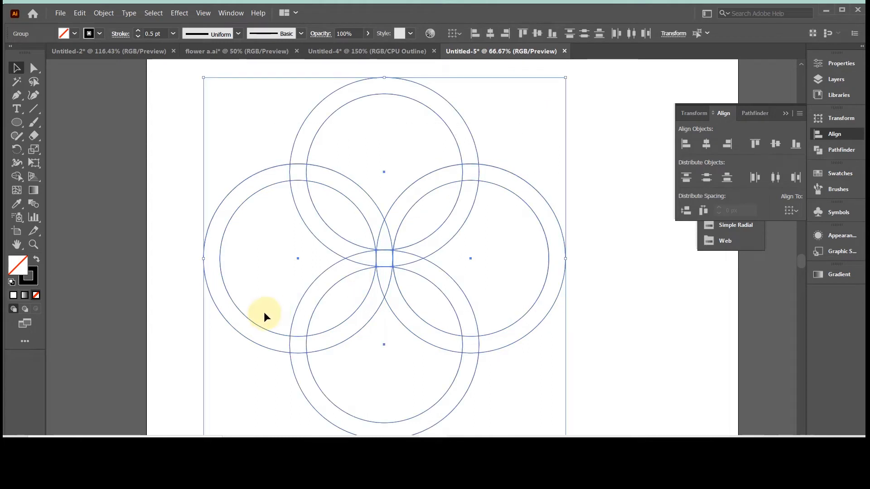
{"action": "left_click", "coordinate": [17, 177]}
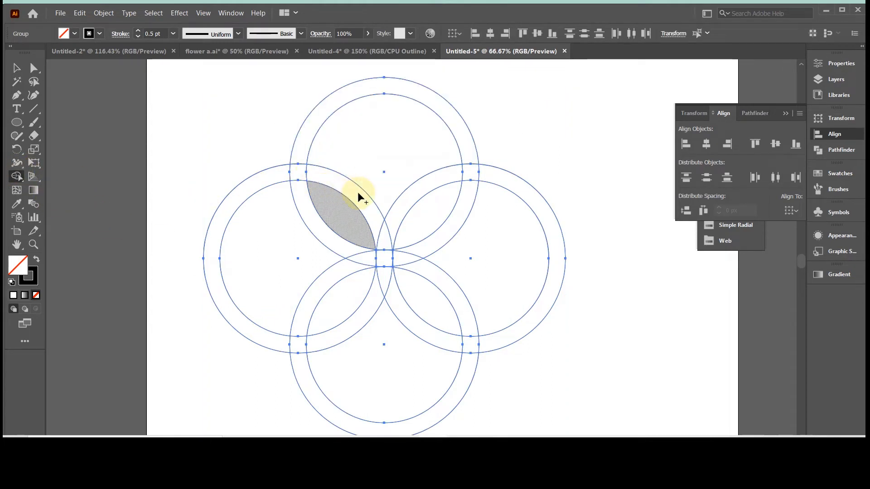
{"action": "left_click", "coordinate": [320, 116], "text": "alt"}
{"action": "left_click", "coordinate": [263, 213], "text": "alt"}
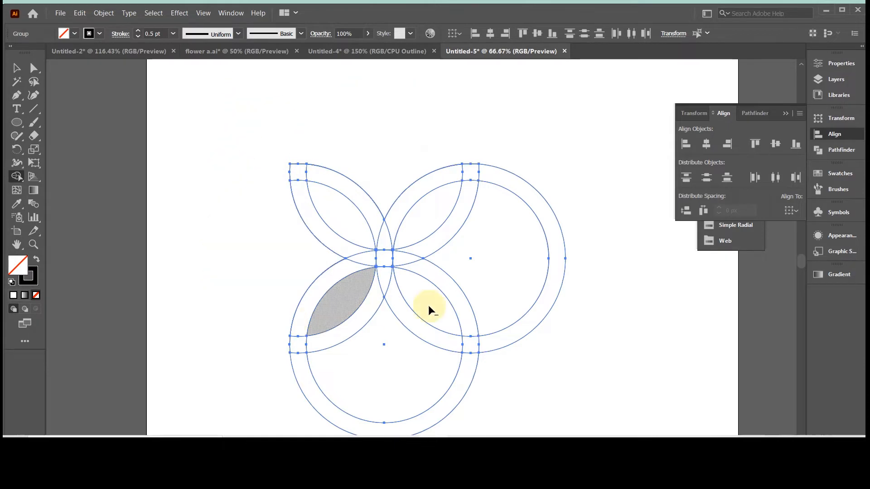
{"action": "left_click", "coordinate": [542, 312], "text": "alt"}
{"action": "left_click_drag", "start_coordinate": [417, 382], "coordinate": [480, 410]}
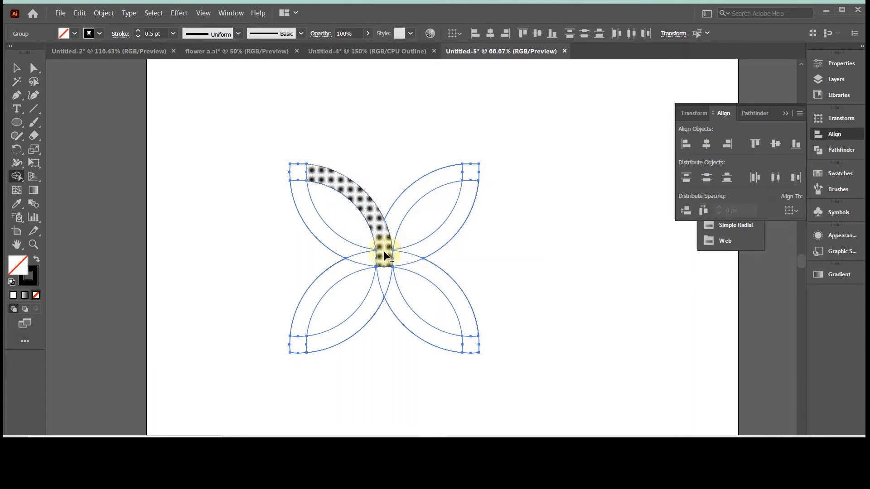
Step: Merge the band segments running through the centre and along the lower-right petal's upper edge into continuous strips with the Shape Builder tool
{"action": "left_click_drag", "start_coordinate": [387, 283], "coordinate": [424, 327]}
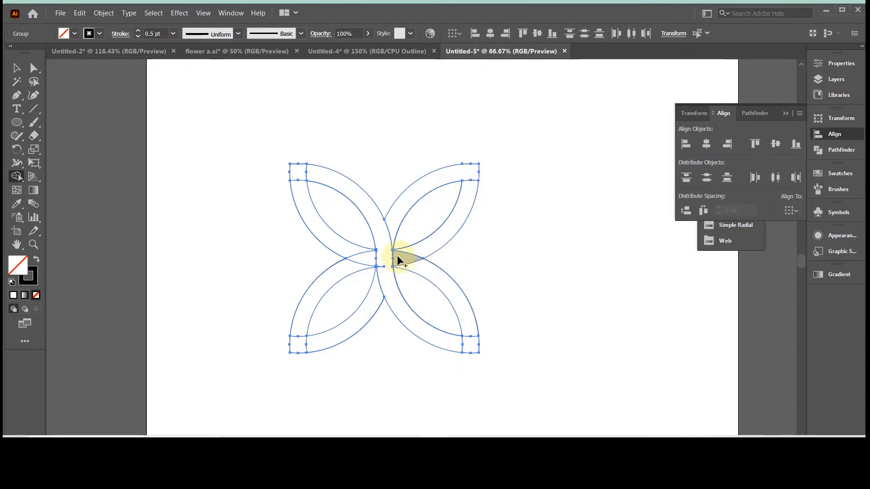
{"action": "left_click_drag", "start_coordinate": [398, 260], "coordinate": [420, 271]}
{"action": "left_click_drag", "start_coordinate": [454, 310], "coordinate": [453, 307]}
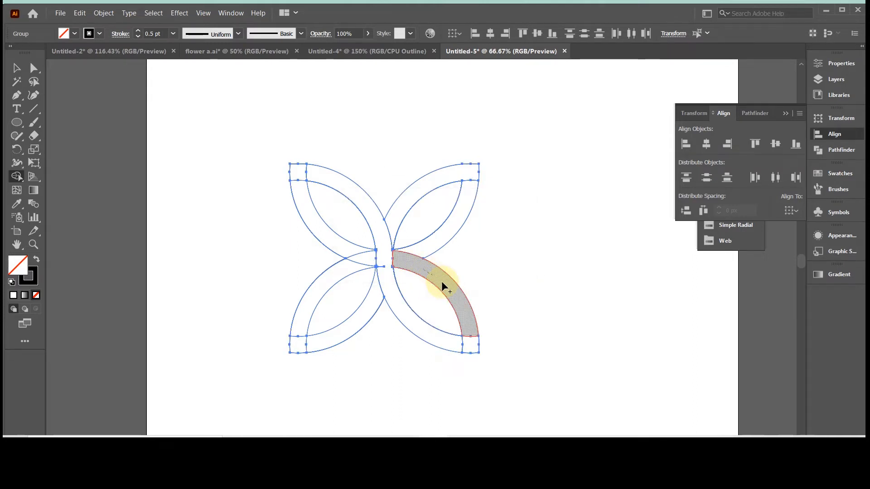
{"action": "left_click", "coordinate": [469, 336]}
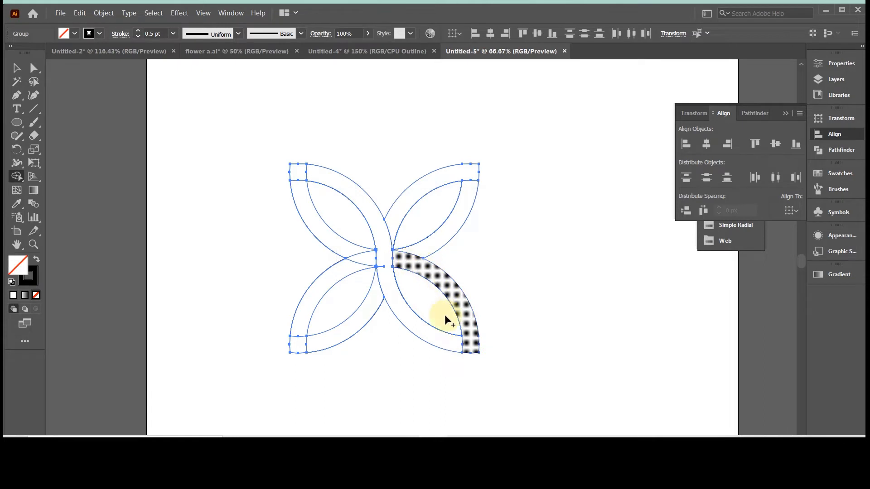
Step: Merge the corner squares of the two left petals into the adjoining band segments with the Shape Builder tool
{"action": "left_click", "coordinate": [391, 311]}
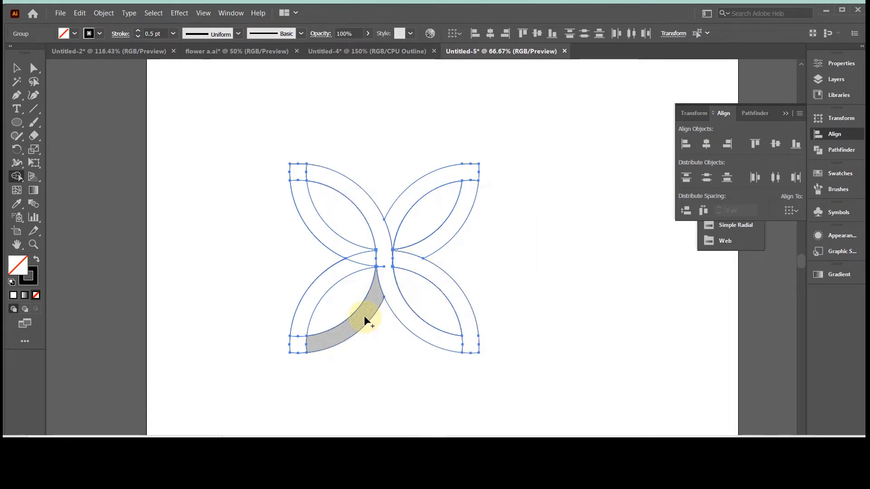
{"action": "left_click", "coordinate": [367, 311]}
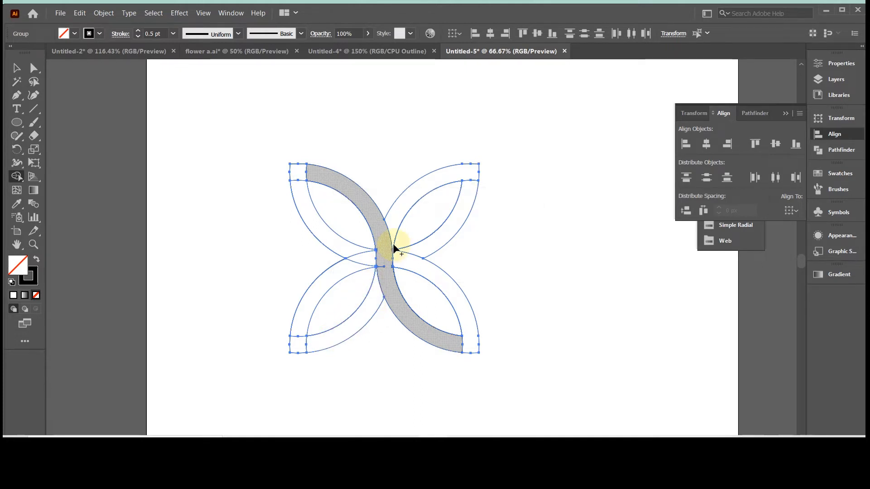
{"action": "left_click_drag", "start_coordinate": [316, 341], "coordinate": [304, 344]}
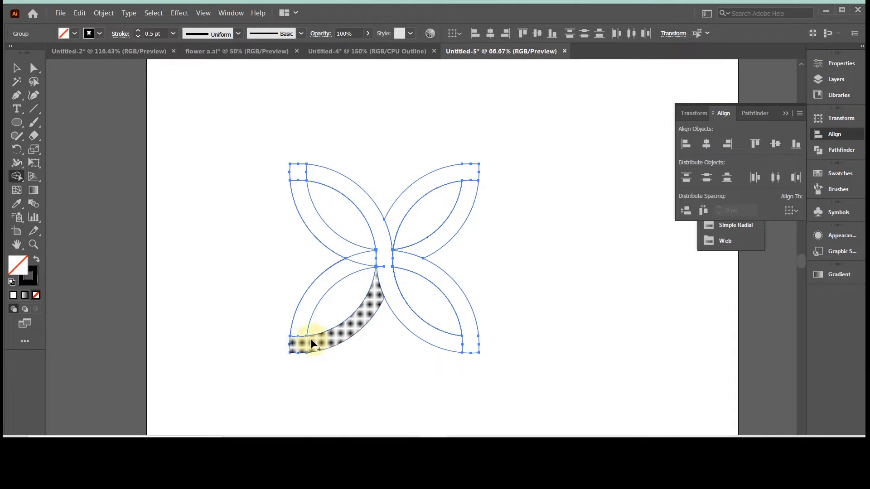
{"action": "left_click", "coordinate": [317, 292]}
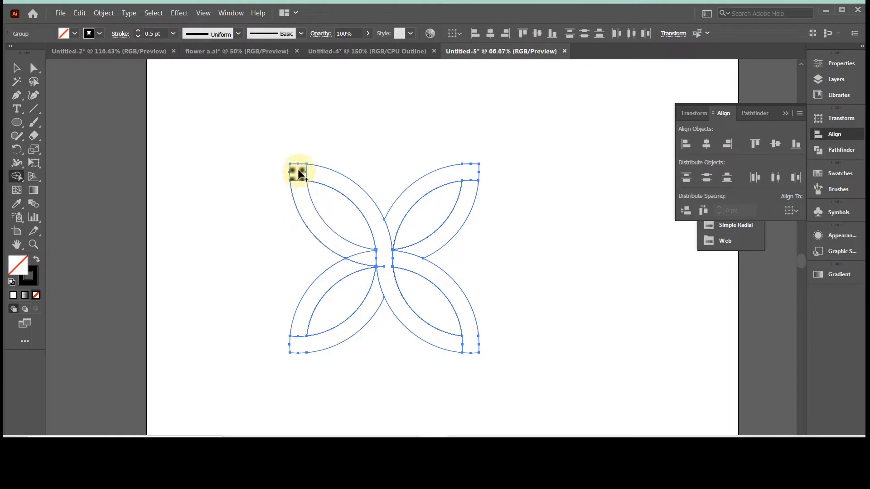
{"action": "left_click_drag", "start_coordinate": [297, 169], "coordinate": [303, 197]}
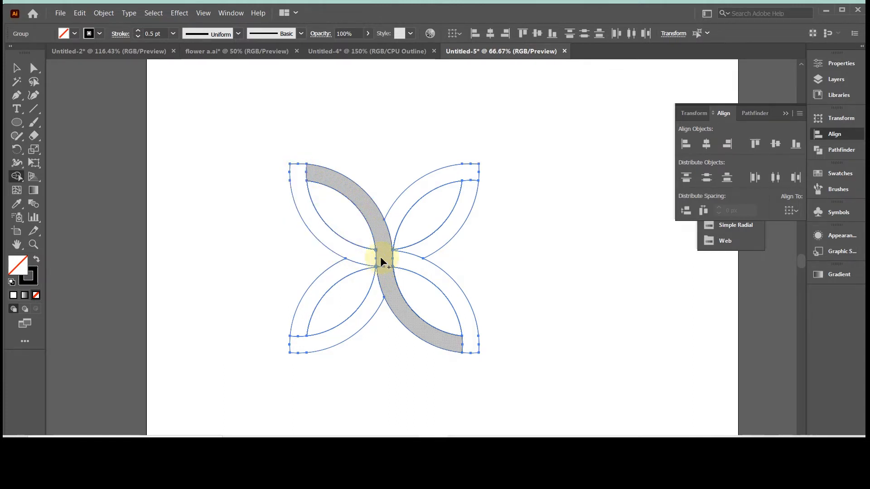
Step: Select the entire four-petal shape and set its stroke weight to 0 pt
{"action": "scroll", "coordinate": [349, 256], "scroll_direction": "up", "scroll_amount": 3}
{"action": "scroll", "coordinate": [350, 257], "scroll_direction": "up", "scroll_amount": 2}
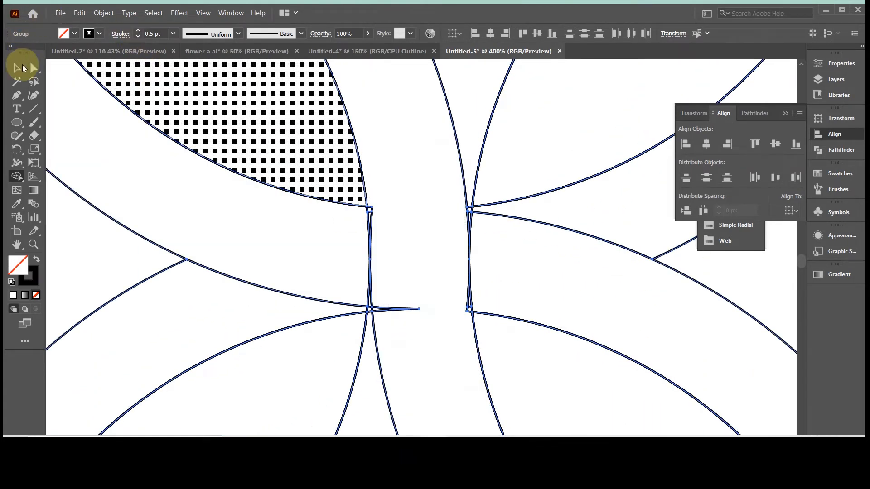
{"action": "left_click", "coordinate": [21, 68]}
{"action": "left_click", "coordinate": [246, 107]}
{"action": "left_click_drag", "start_coordinate": [398, 292], "coordinate": [634, 385]}
{"action": "key", "text": "ctrl+minus"}
{"action": "key", "text": "ctrl+minus"}
{"action": "key", "text": "ctrl+minus"}
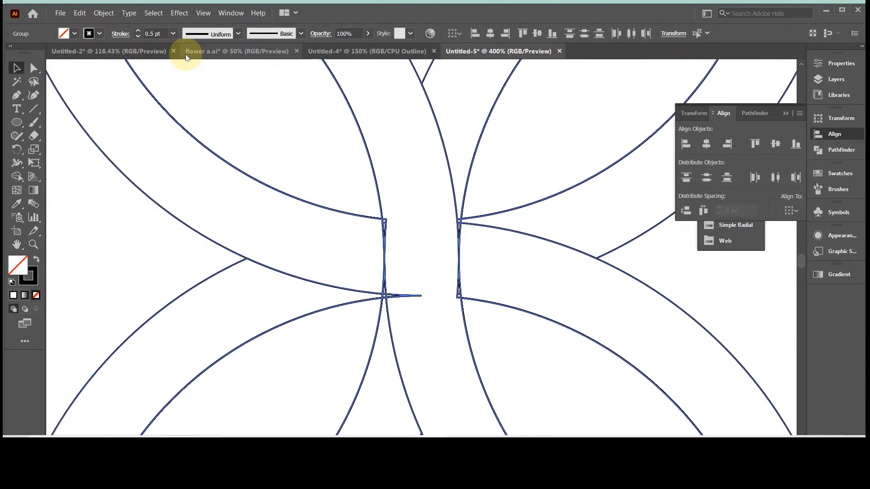
{"action": "left_click", "coordinate": [181, 159]}
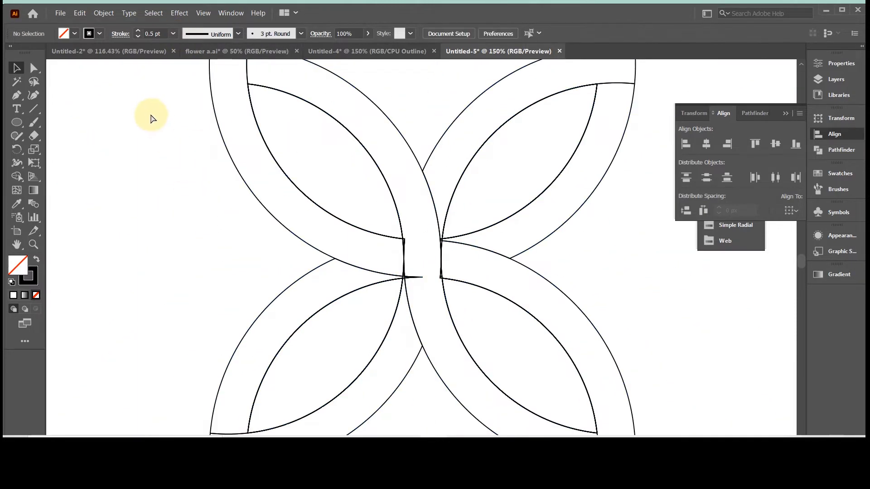
{"action": "key", "text": "ctrl+minus"}
{"action": "key", "text": "ctrl+minus"}
{"action": "left_click_drag", "start_coordinate": [275, 114], "coordinate": [568, 432]}
{"action": "left_click", "coordinate": [155, 34]}
{"action": "type", "text": "0"}
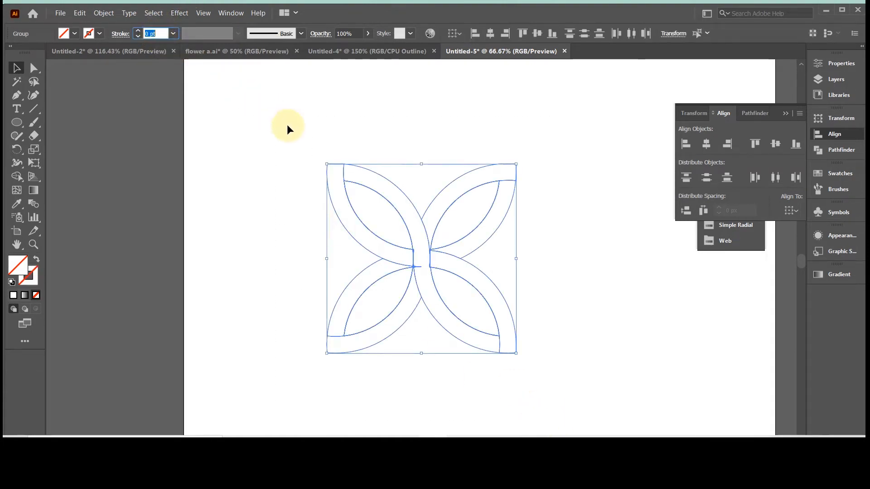
Step: Show the selected flower in outline view and merge the slivers beside the upper-left petal's inner tip into the central strip with Shape Builder
{"action": "left_click", "coordinate": [308, 158]}
{"action": "left_click_drag", "start_coordinate": [275, 135], "coordinate": [554, 375]}
{"action": "key", "text": "ctrl+y"}
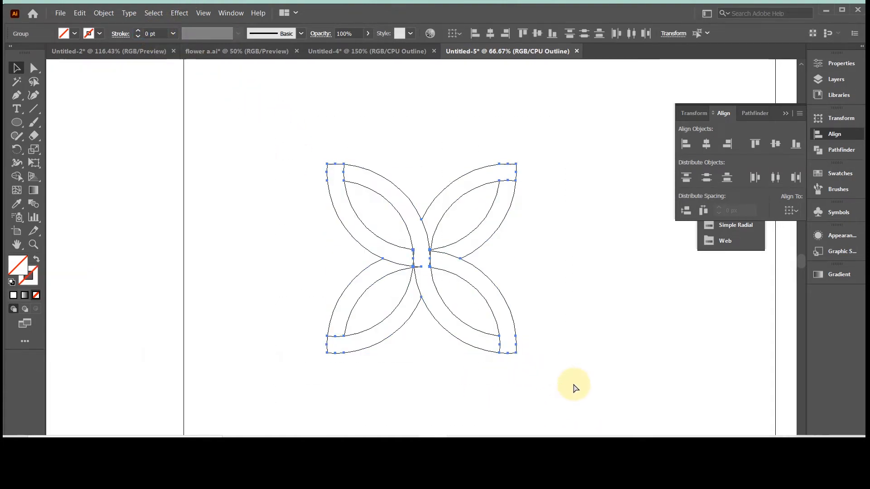
{"action": "key", "text": "ctrl+plus"}
{"action": "key", "text": "ctrl+plus"}
{"action": "key", "text": "ctrl+plus"}
{"action": "key", "text": "ctrl+plus"}
{"action": "key", "text": "ctrl+plus"}
{"action": "key", "text": "ctrl+plus"}
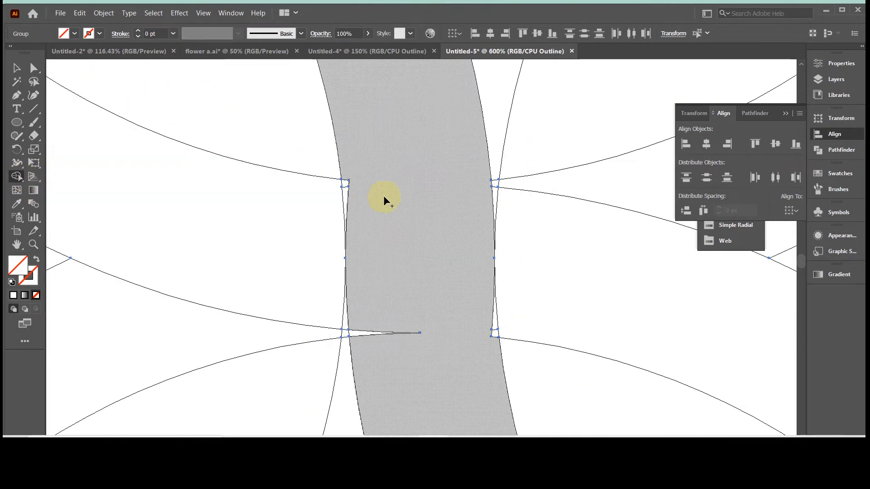
{"action": "left_click_drag", "start_coordinate": [348, 171], "coordinate": [348, 198]}
{"action": "scroll", "coordinate": [406, 289], "scroll_direction": "down", "scroll_amount": 2}
{"action": "scroll", "coordinate": [405, 289], "scroll_direction": "down", "scroll_amount": 1}
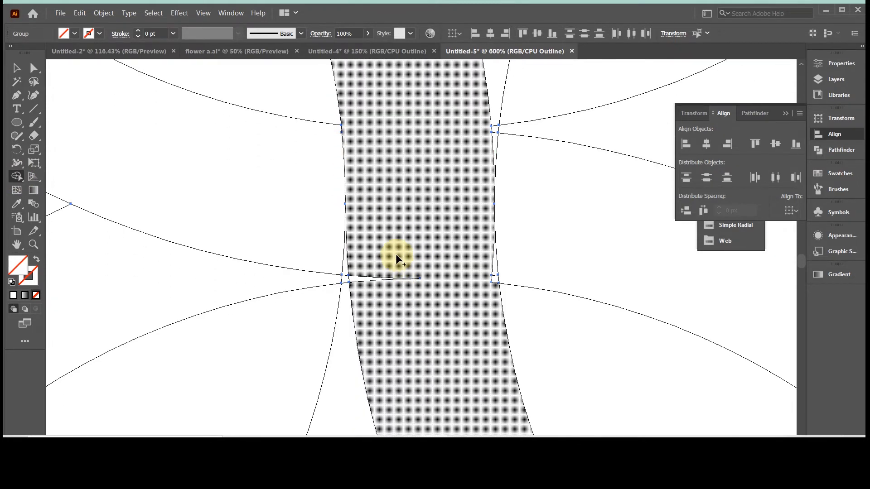
Step: Merge the pointed spike and lower-right slivers into the central strip, and the lower-left slivers into the adjoining band
{"action": "mouse_move", "coordinate": [393, 261]}
{"action": "left_mouse_down"}
{"action": "mouse_move", "coordinate": [373, 278]}
{"action": "mouse_move", "coordinate": [381, 295]}
{"action": "left_mouse_up"}
{"action": "left_click_drag", "start_coordinate": [492, 288], "coordinate": [493, 222]}
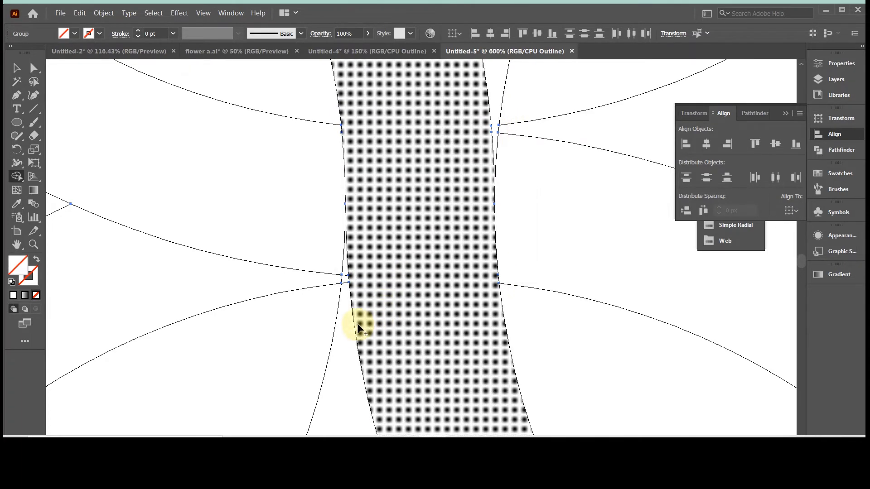
{"action": "left_click_drag", "start_coordinate": [345, 335], "coordinate": [346, 271]}
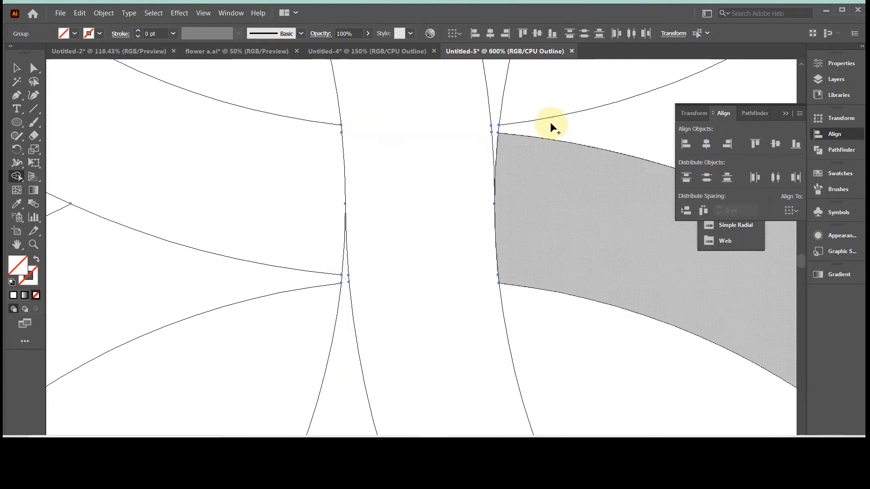
Step: Return to preview display and fill the whole flower with the blue linear gradient swatch
{"action": "key", "text": "ctrl+minus"}
{"action": "key", "text": "ctrl+minus"}
{"action": "key", "text": "ctrl+minus"}
{"action": "key", "text": "ctrl+minus"}
{"action": "key", "text": "ctrl+minus"}
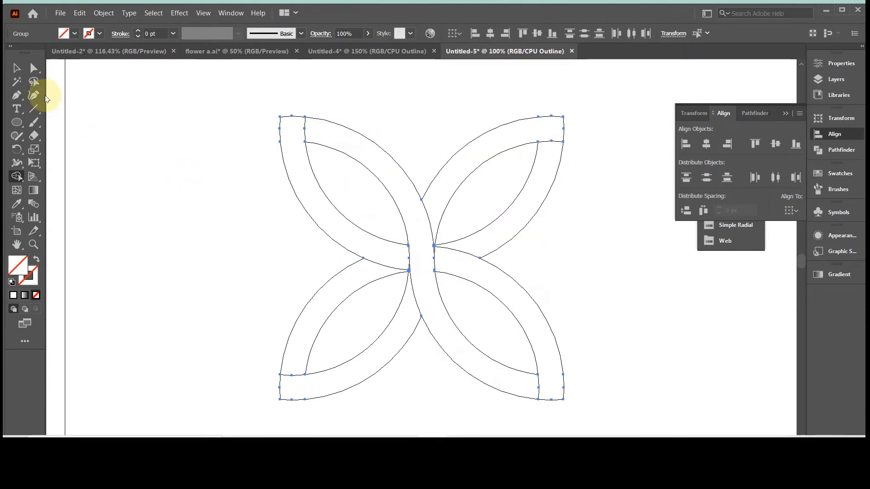
{"action": "left_click", "coordinate": [18, 69]}
{"action": "key", "text": "ctrl+y"}
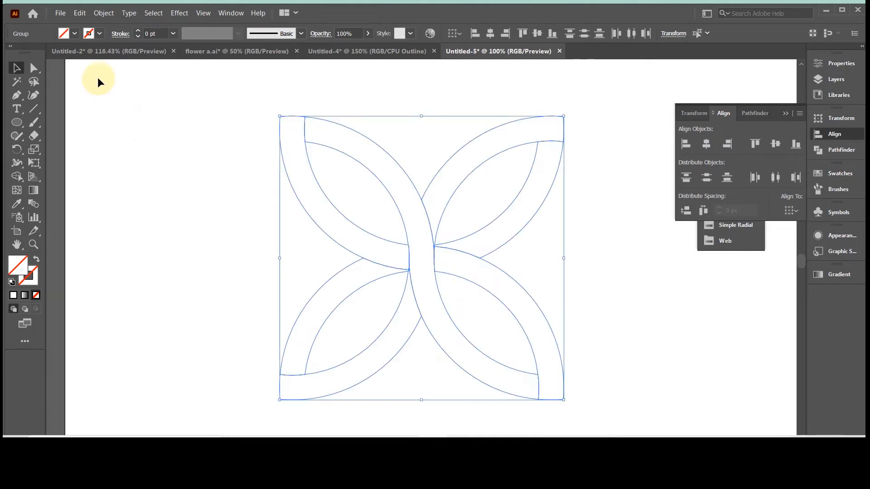
{"action": "left_click_drag", "start_coordinate": [202, 93], "coordinate": [614, 396]}
{"action": "left_click", "coordinate": [66, 33]}
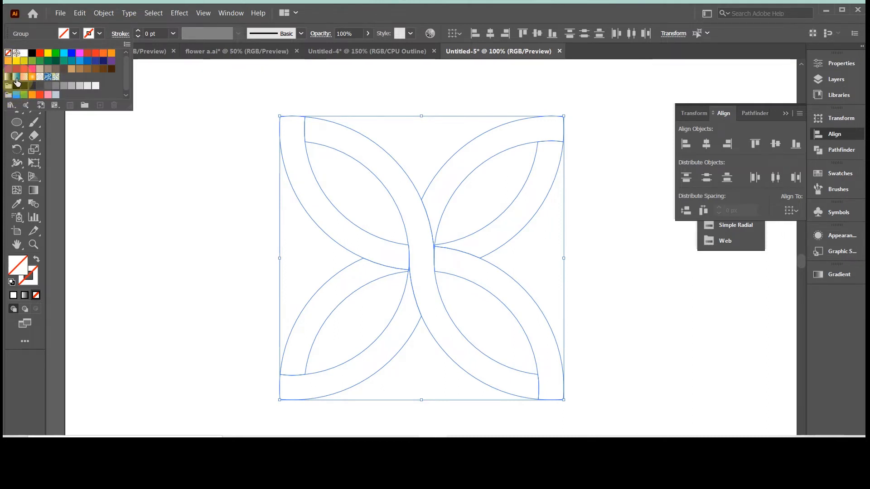
{"action": "left_click", "coordinate": [17, 95]}
{"action": "left_click", "coordinate": [177, 173]}
{"action": "left_click", "coordinate": [177, 173]}
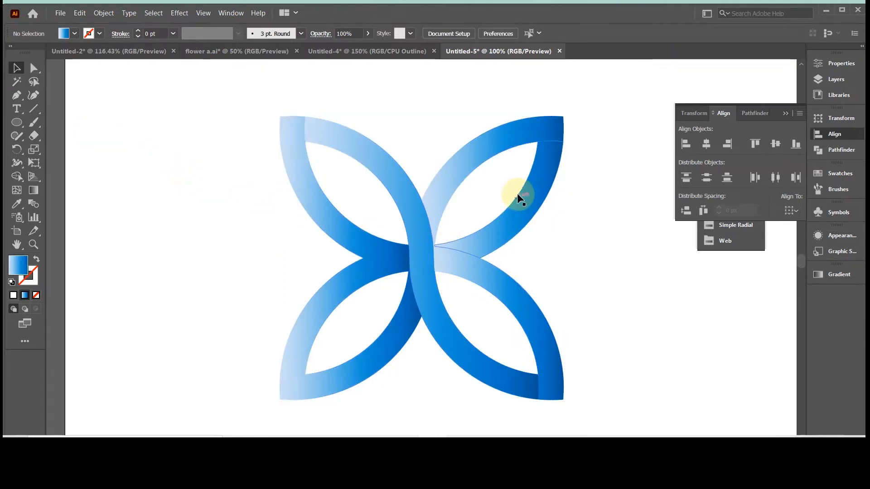
Step: Reduce the central strip's gradient to two stops, coloured cyan at the start and pure blue at the end
{"action": "left_click", "coordinate": [412, 193]}
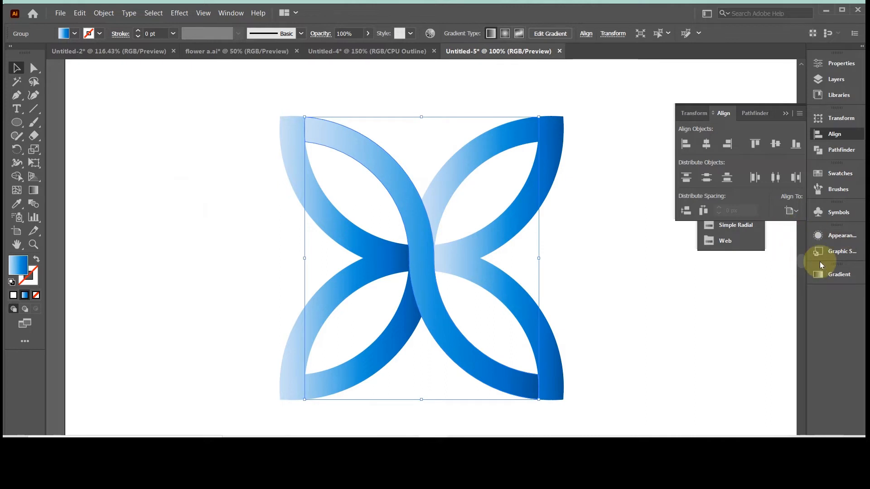
{"action": "left_click", "coordinate": [836, 274]}
{"action": "left_click_drag", "start_coordinate": [777, 376], "coordinate": [761, 402]}
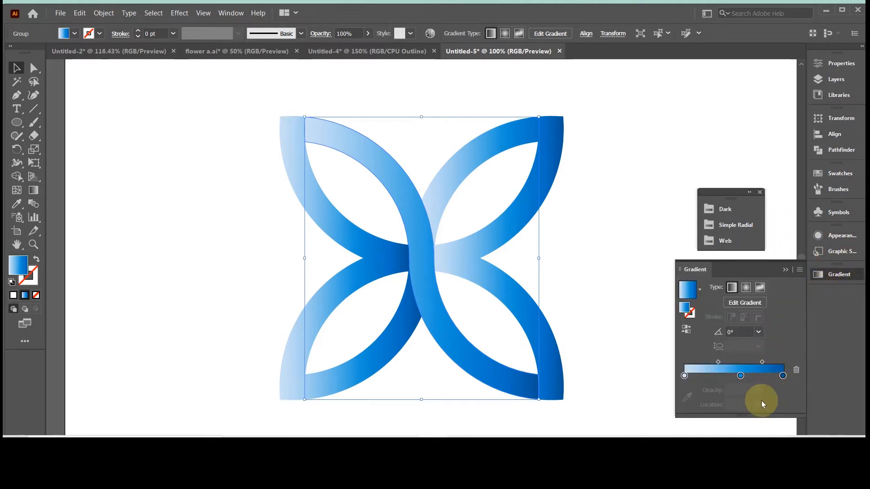
{"action": "double_click", "coordinate": [783, 376]}
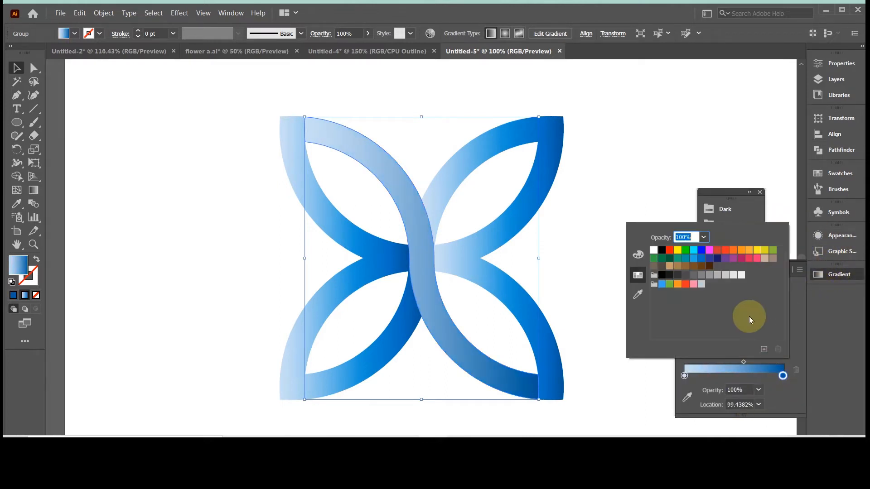
{"action": "left_click", "coordinate": [702, 259]}
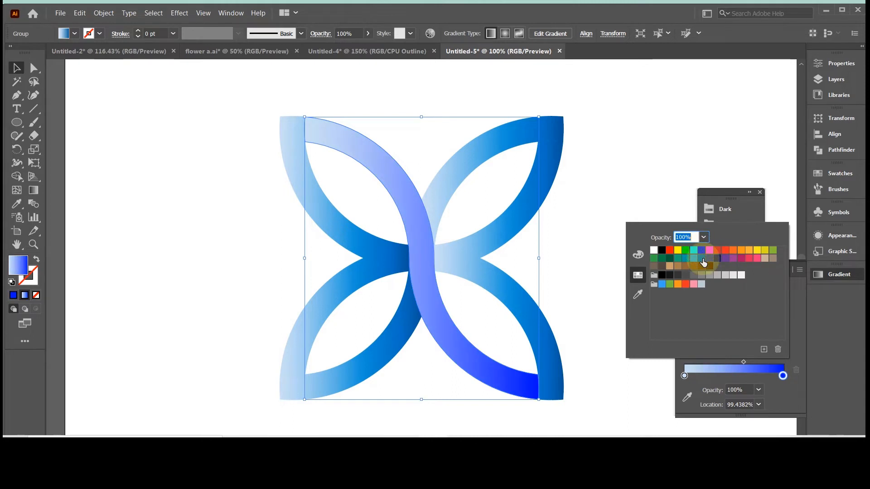
{"action": "double_click", "coordinate": [684, 376]}
{"action": "left_click", "coordinate": [697, 252]}
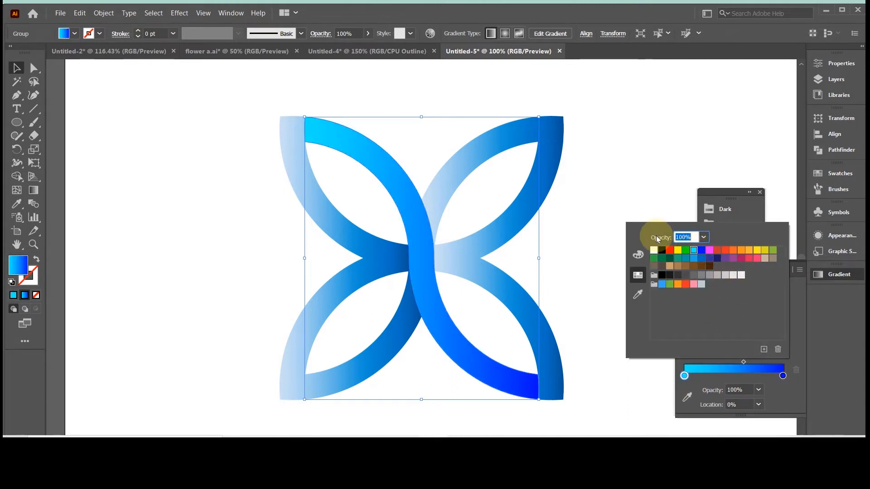
{"action": "left_click", "coordinate": [573, 176]}
Step: Ungroup the upper-right petal's upper band from the lower-right petal's outer band
{"action": "left_click", "coordinate": [492, 136]}
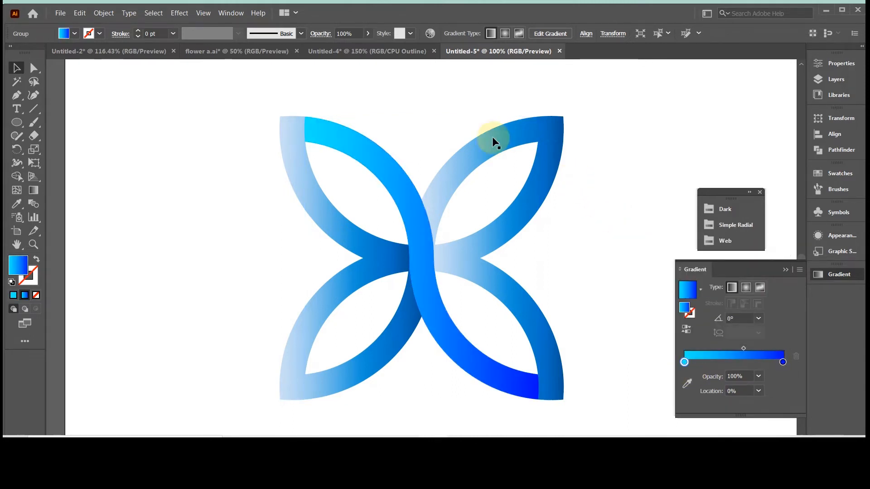
{"action": "left_click", "coordinate": [489, 161]}
{"action": "left_click", "coordinate": [530, 140]}
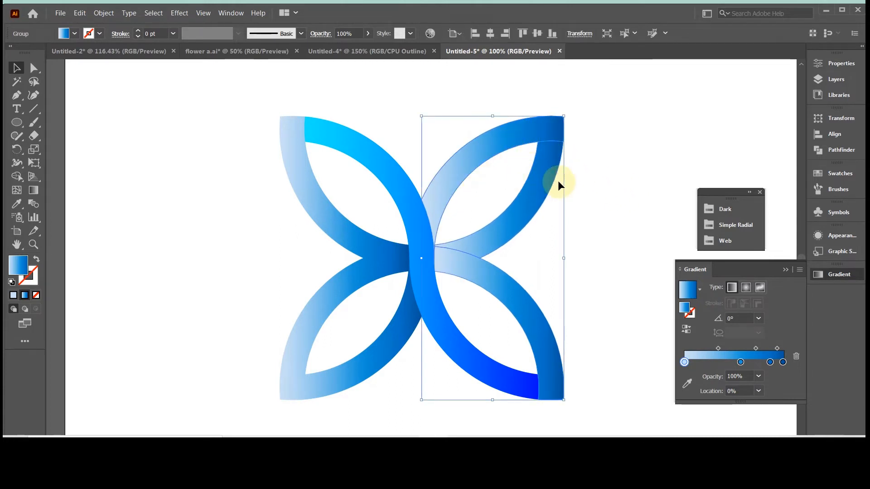
{"action": "right_click", "coordinate": [523, 151]}
{"action": "left_click", "coordinate": [557, 220]}
{"action": "left_click", "coordinate": [531, 146]}
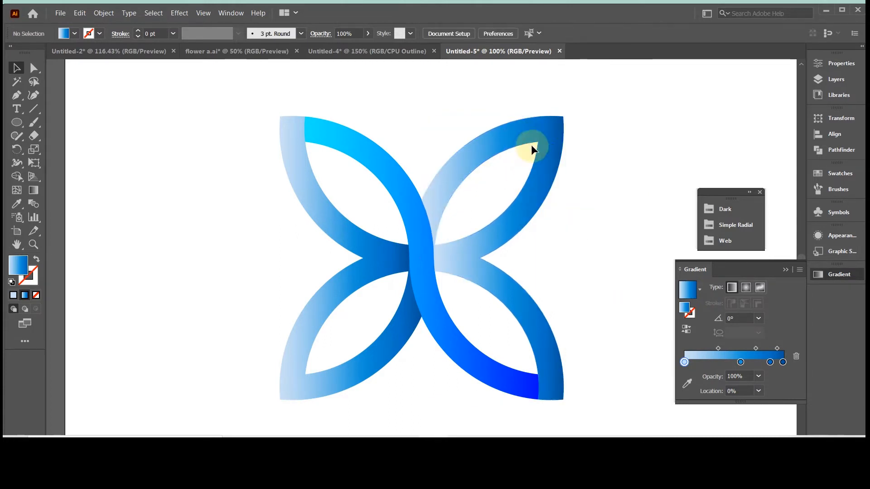
{"action": "left_click", "coordinate": [526, 141]}
{"action": "right_click", "coordinate": [528, 138]}
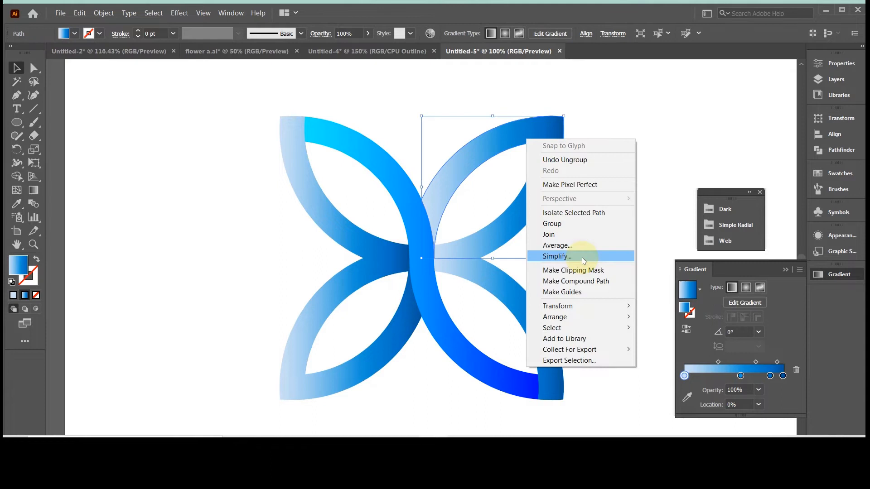
{"action": "left_click", "coordinate": [660, 178]}
Step: Fill the upper-right petal's upper band with the orange radial gradient swatch
{"action": "left_click", "coordinate": [540, 134]}
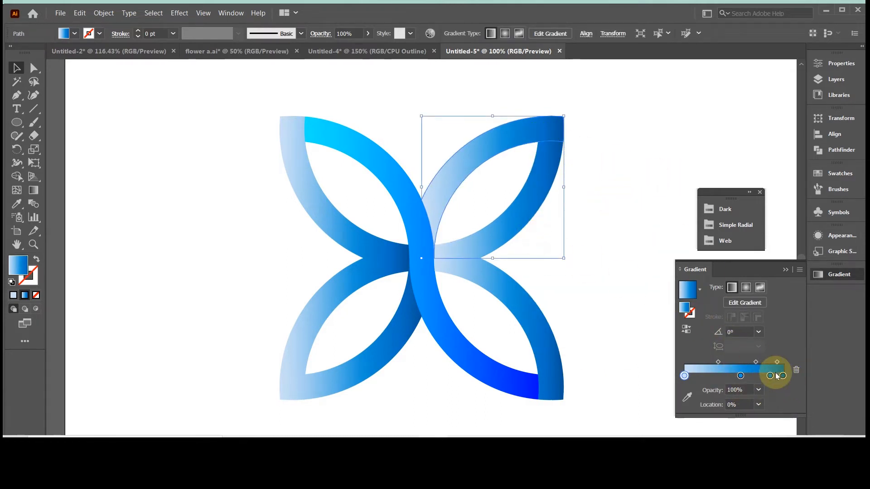
{"action": "left_click", "coordinate": [75, 34]}
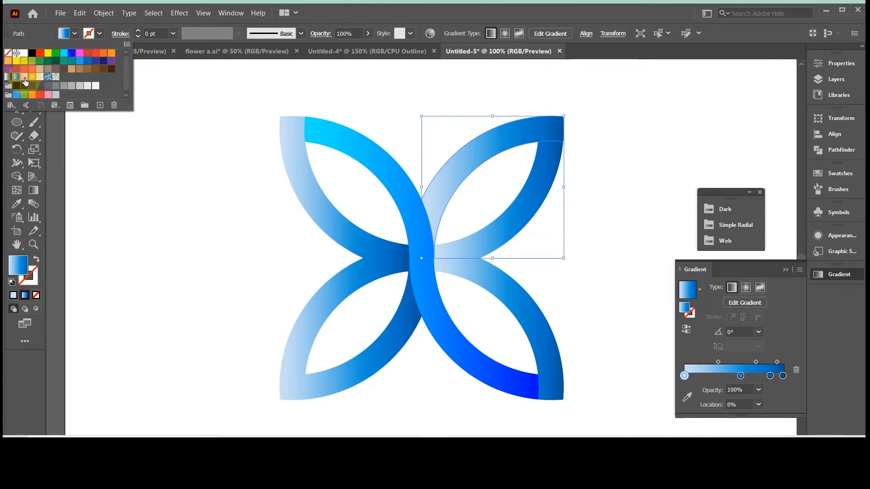
{"action": "left_click", "coordinate": [31, 78]}
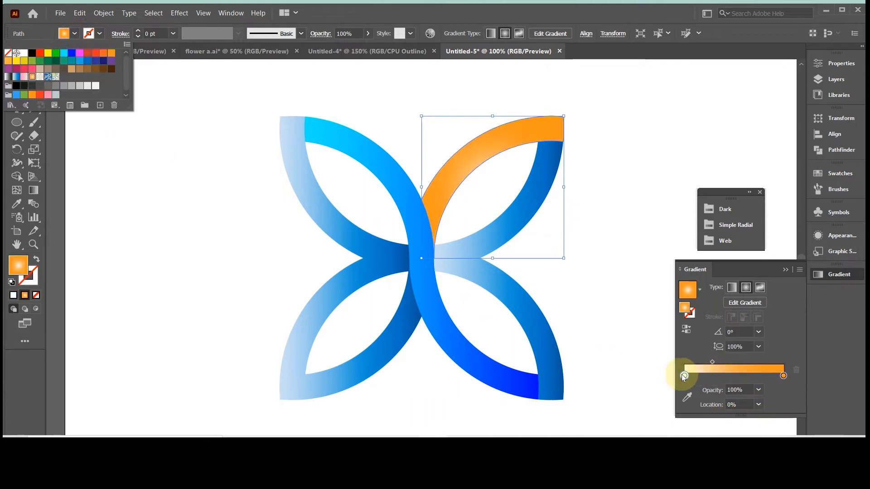
Step: Set the orange band's gradient stops to yellow at the start and deep orange at the end
{"action": "double_click", "coordinate": [784, 376]}
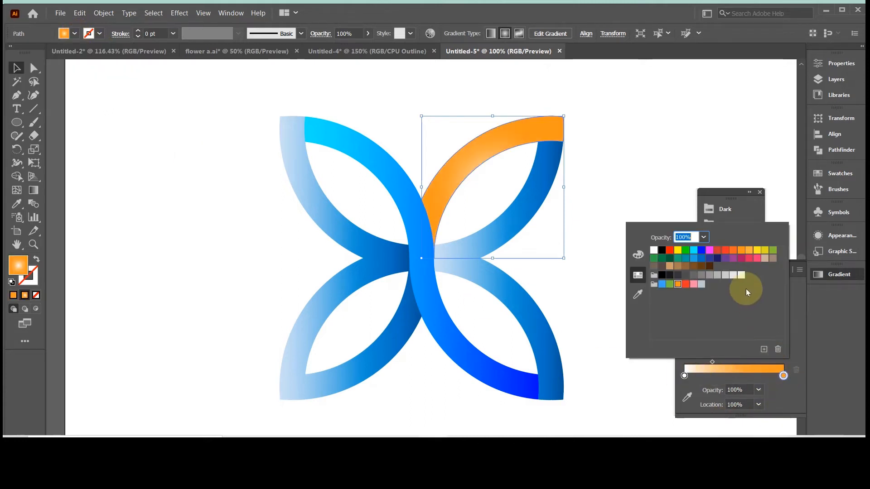
{"action": "left_click", "coordinate": [741, 250]}
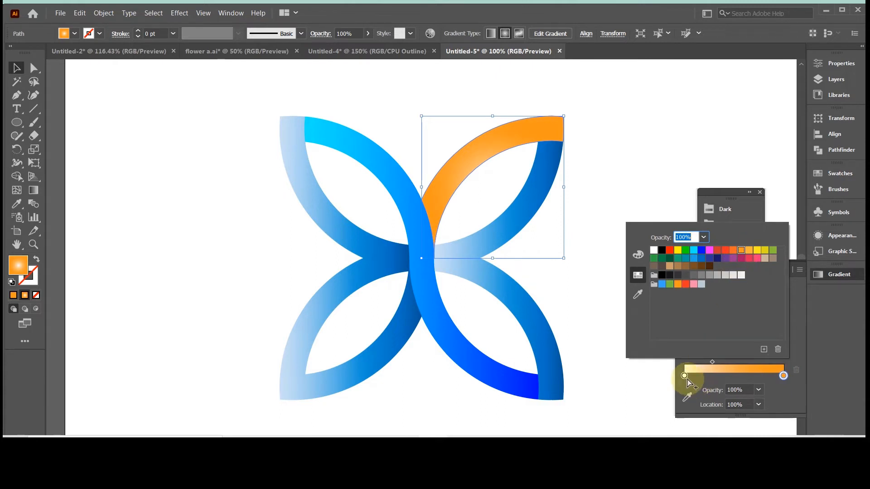
{"action": "double_click", "coordinate": [684, 376]}
{"action": "left_click", "coordinate": [758, 250]}
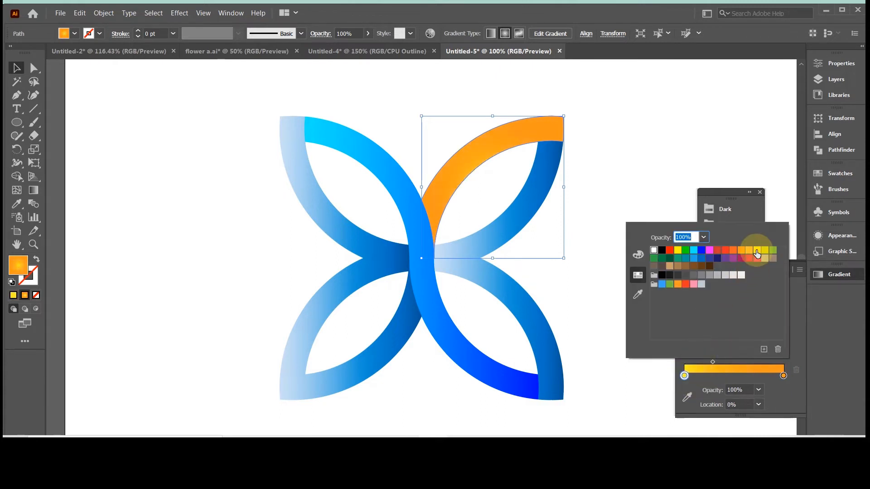
{"action": "double_click", "coordinate": [783, 376]}
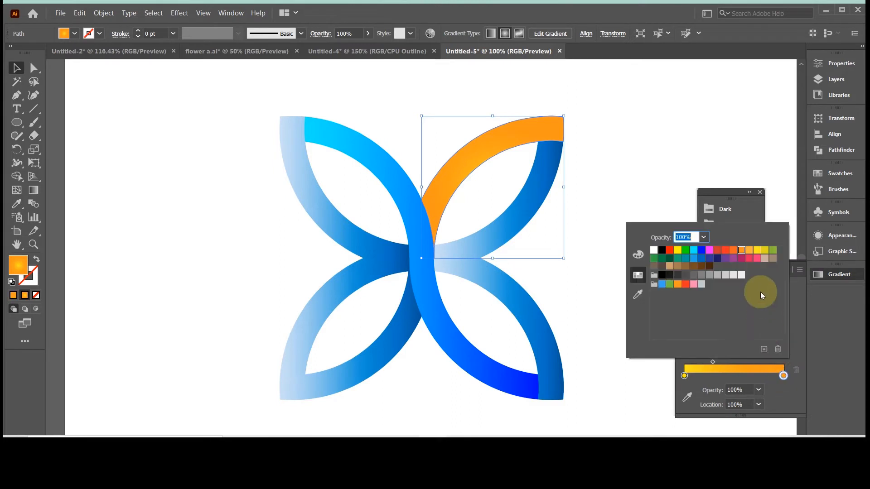
{"action": "left_click", "coordinate": [734, 252]}
{"action": "left_click", "coordinate": [613, 162]}
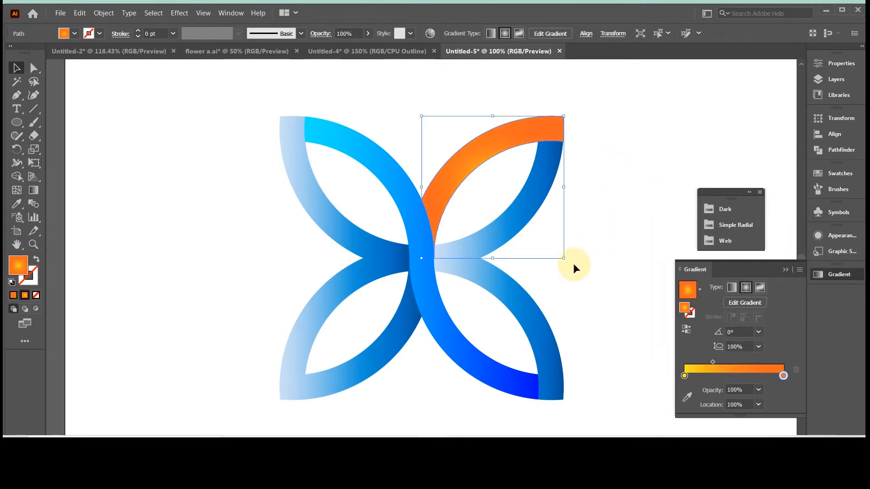
Step: Ungroup the upper-left petal's outer band from the lower-left petal's lower band
{"action": "left_click", "coordinate": [397, 335]}
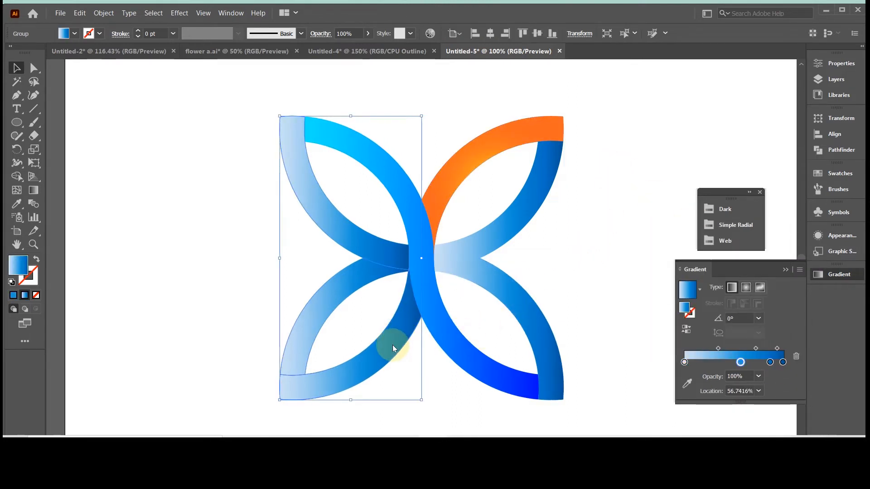
{"action": "right_click", "coordinate": [392, 344]}
{"action": "left_click", "coordinate": [437, 257]}
Step: Copy the upper-right petal's orange radial gradient onto the lower-left petal's lower band with the Eyedropper
{"action": "left_click", "coordinate": [389, 330]}
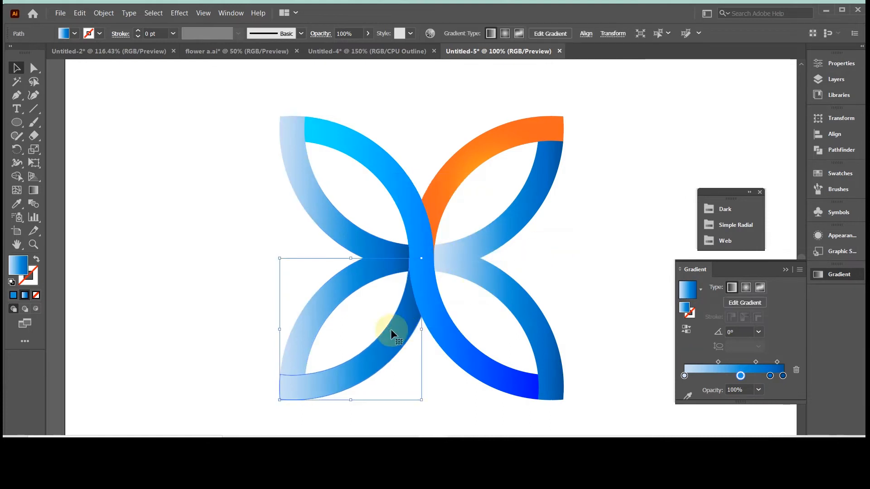
{"action": "left_click", "coordinate": [24, 206]}
{"action": "left_click", "coordinate": [451, 159]}
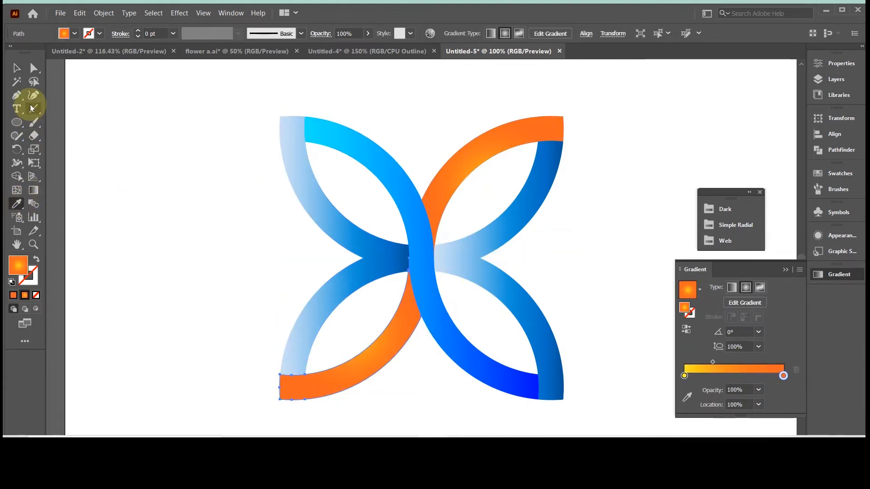
{"action": "left_click", "coordinate": [20, 70]}
{"action": "left_click", "coordinate": [219, 180]}
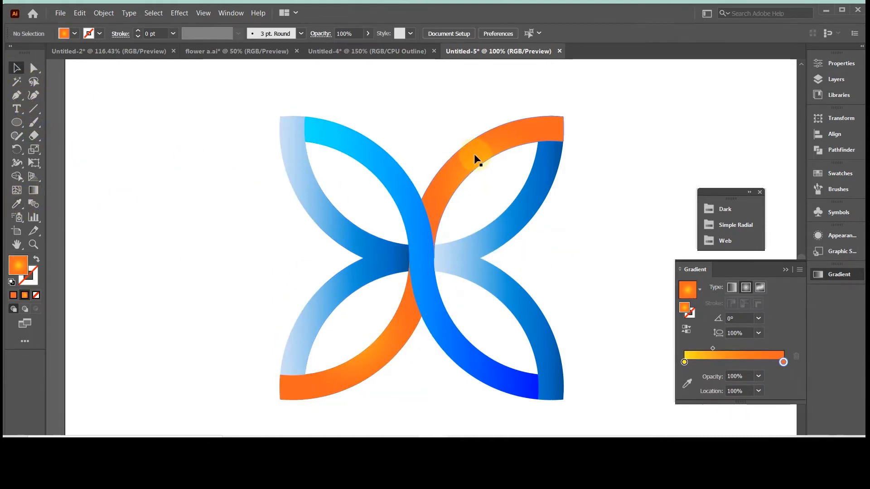
Step: Copy the central strip's cyan-to-blue gradient onto the upper-right petal's lower band and the lower-left petal's upper band
{"action": "left_click", "coordinate": [481, 249]}
{"action": "key", "text": "ctrl+minus"}
{"action": "key", "text": "ctrl+minus"}
{"action": "key", "text": "ctrl+minus"}
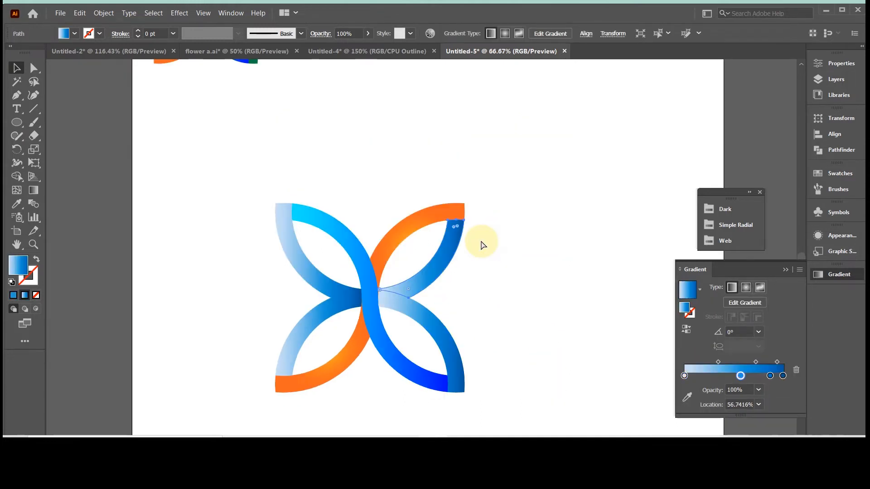
{"action": "key", "text": "ctrl+plus"}
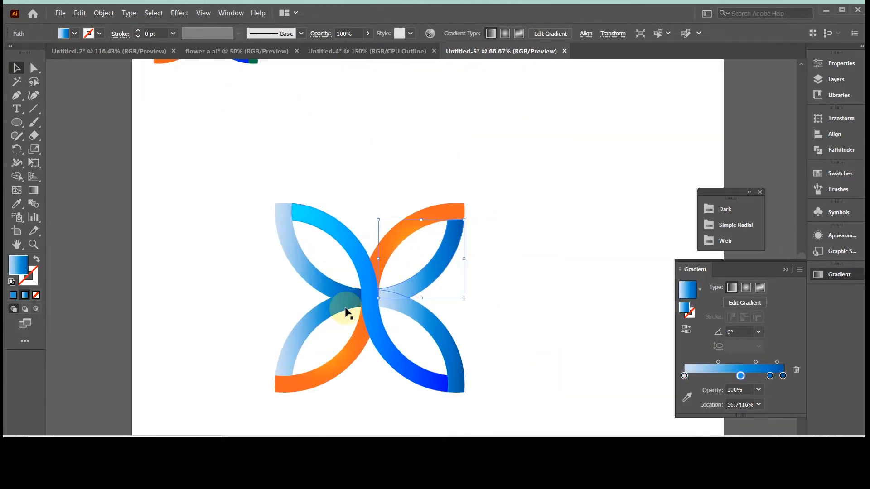
{"action": "left_click", "coordinate": [312, 320], "text": "shift"}
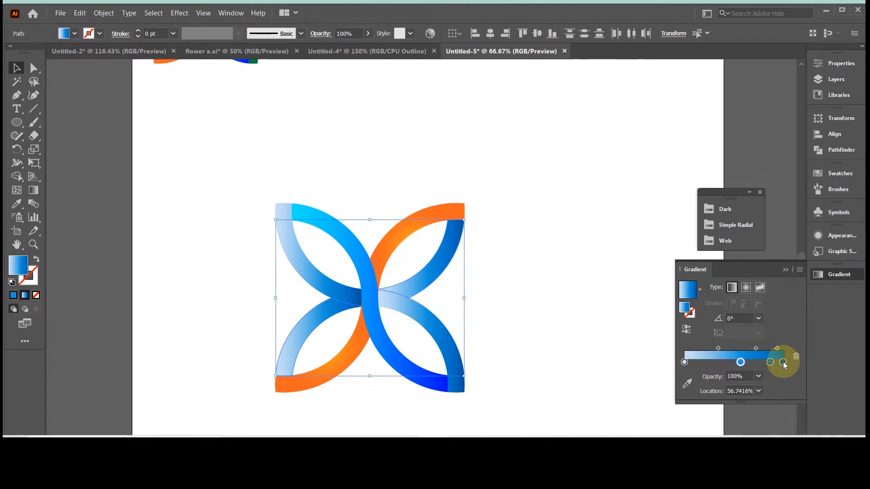
{"action": "left_click", "coordinate": [17, 204]}
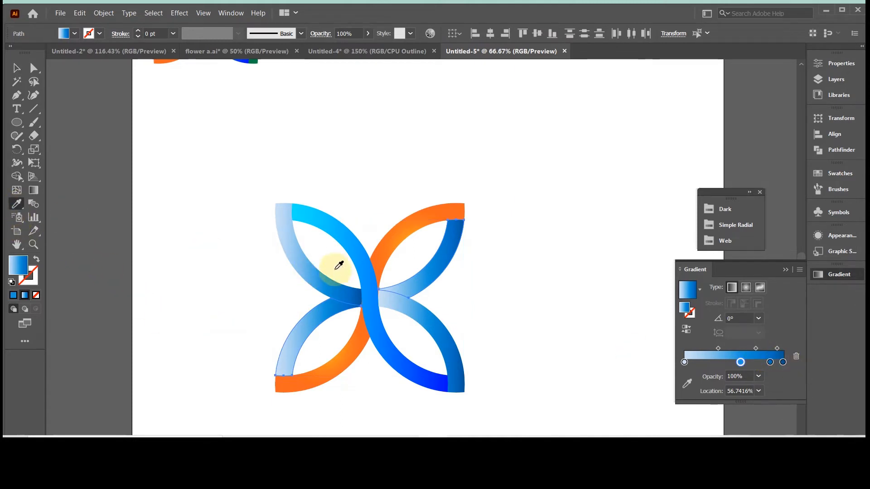
{"action": "left_click", "coordinate": [352, 233]}
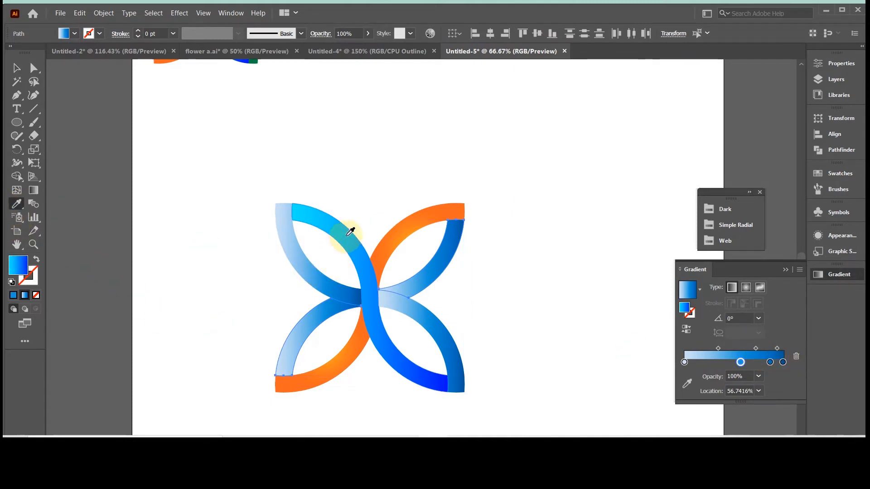
Step: Recolour the gradient stops of the two selected inner bands to magenta at the start and purple at the end
{"action": "double_click", "coordinate": [783, 363]}
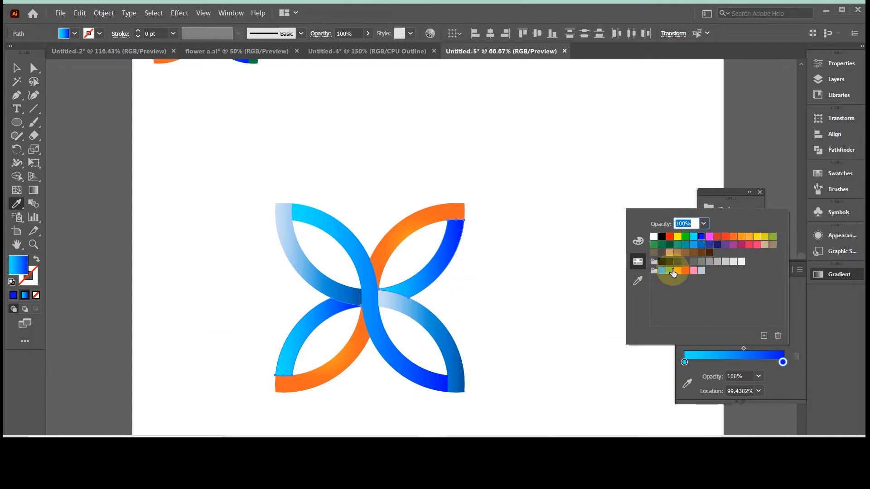
{"action": "left_click", "coordinate": [578, 274]}
{"action": "key", "text": "ctrl+minus"}
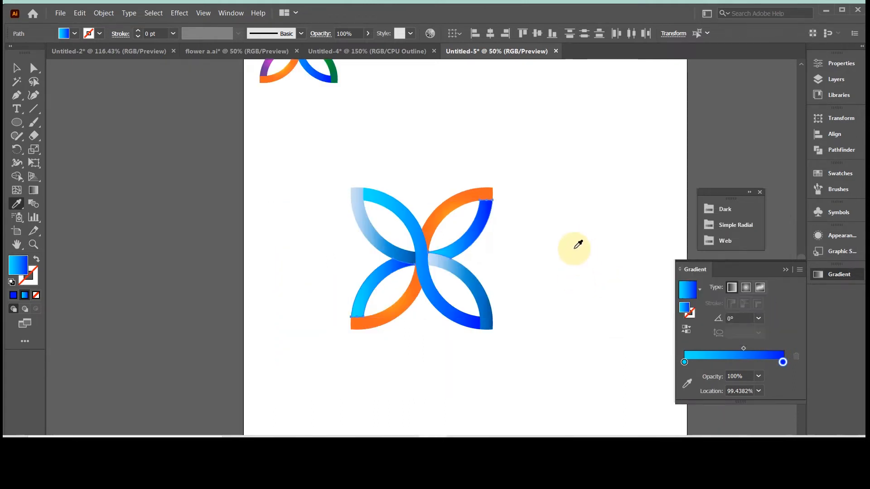
{"action": "scroll", "coordinate": [574, 252], "scroll_direction": "up", "scroll_amount": 1}
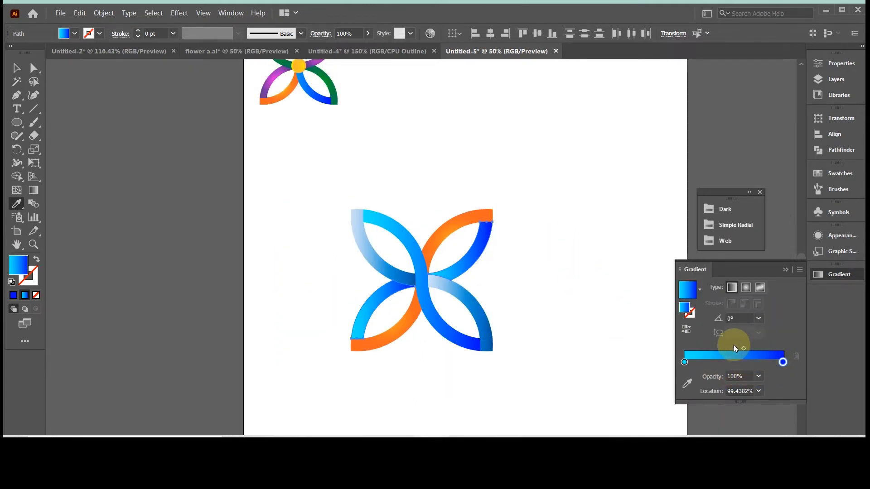
{"action": "double_click", "coordinate": [783, 362]}
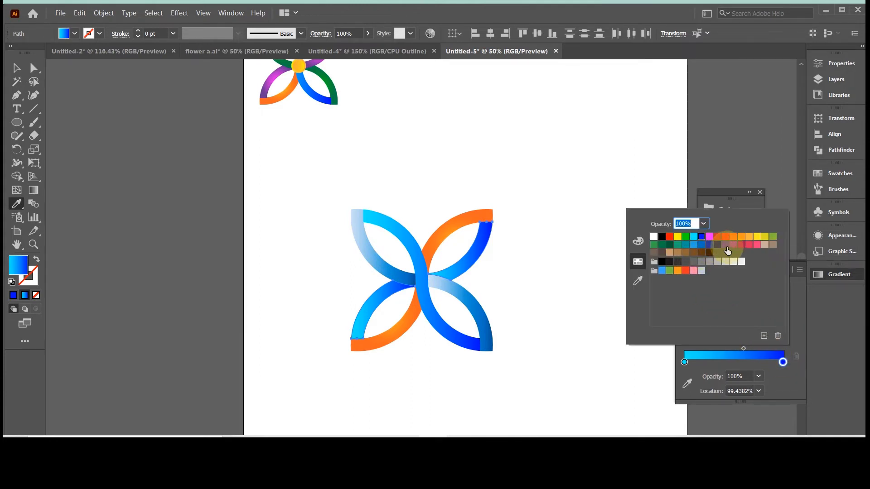
{"action": "left_click", "coordinate": [726, 245]}
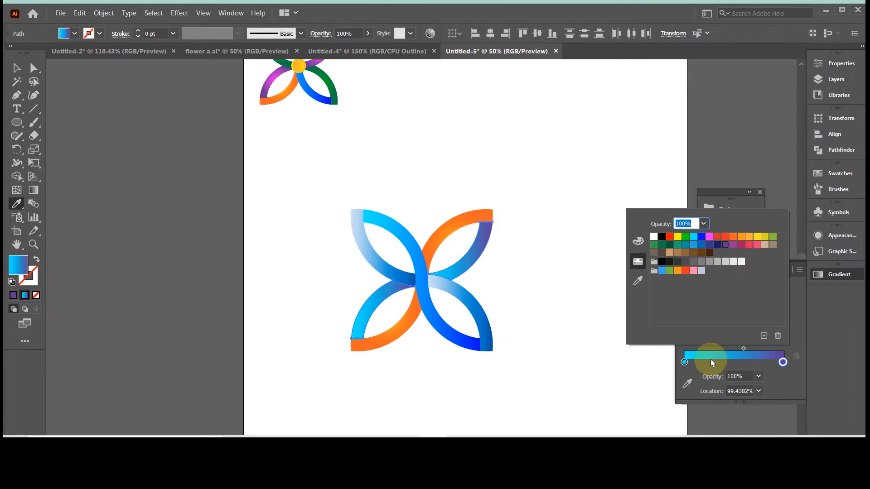
{"action": "double_click", "coordinate": [685, 362]}
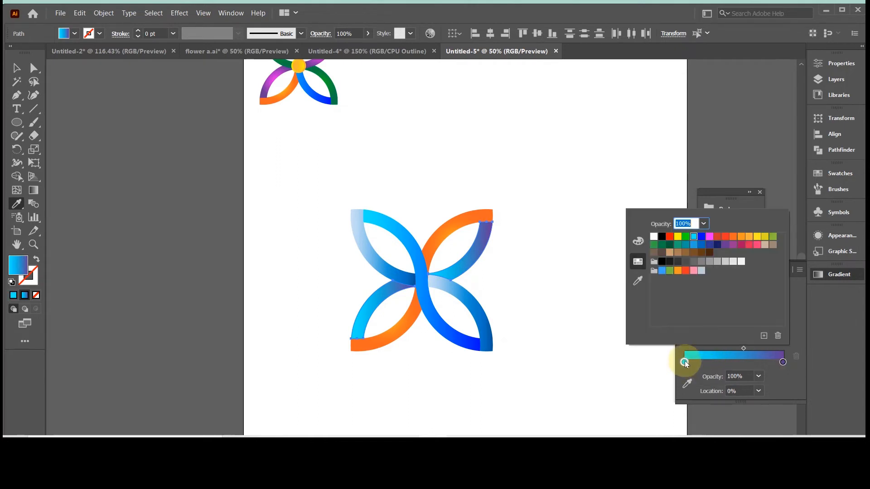
{"action": "left_click", "coordinate": [710, 237]}
{"action": "left_click", "coordinate": [235, 87]}
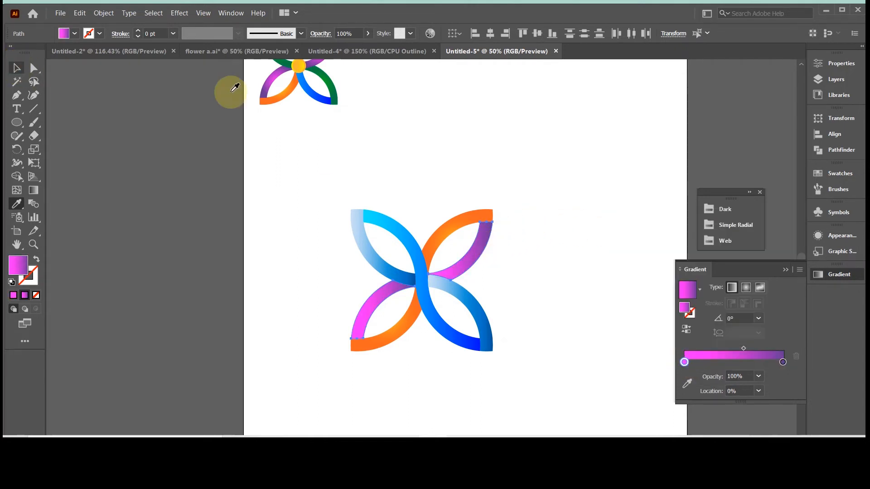
Step: Copy the magenta-to-purple gradient onto the upper-left petal's outer band and the lower-right petal's outer band
{"action": "left_click", "coordinate": [479, 297]}
{"action": "key", "text": "ctrl+z"}
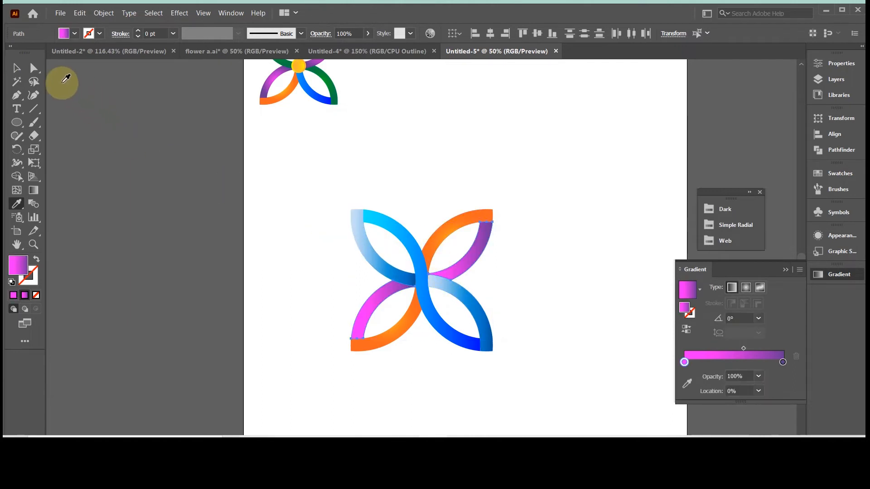
{"action": "left_click", "coordinate": [17, 68]}
{"action": "left_click", "coordinate": [481, 305]}
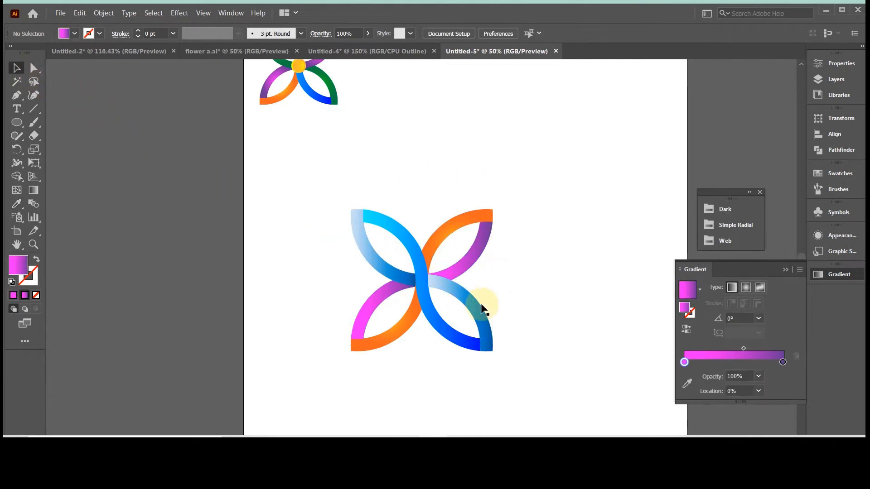
{"action": "left_click", "coordinate": [438, 290]}
{"action": "left_click", "coordinate": [382, 264], "text": "shift"}
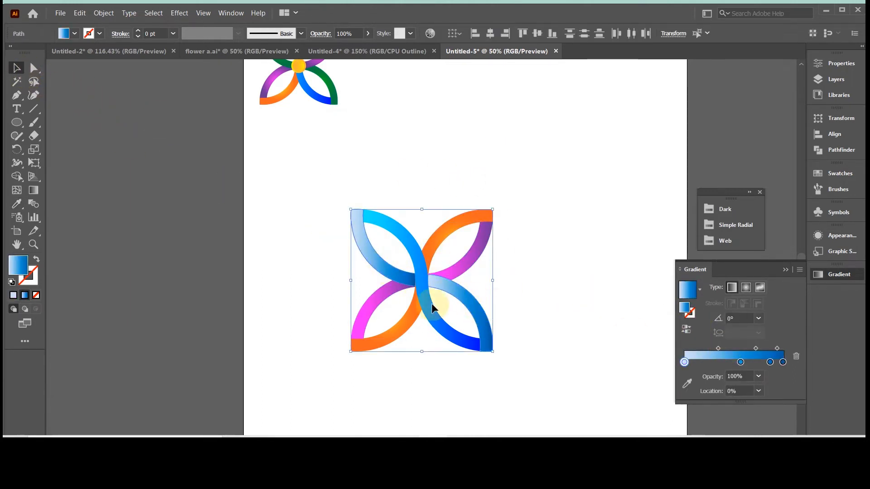
{"action": "left_click", "coordinate": [23, 205]}
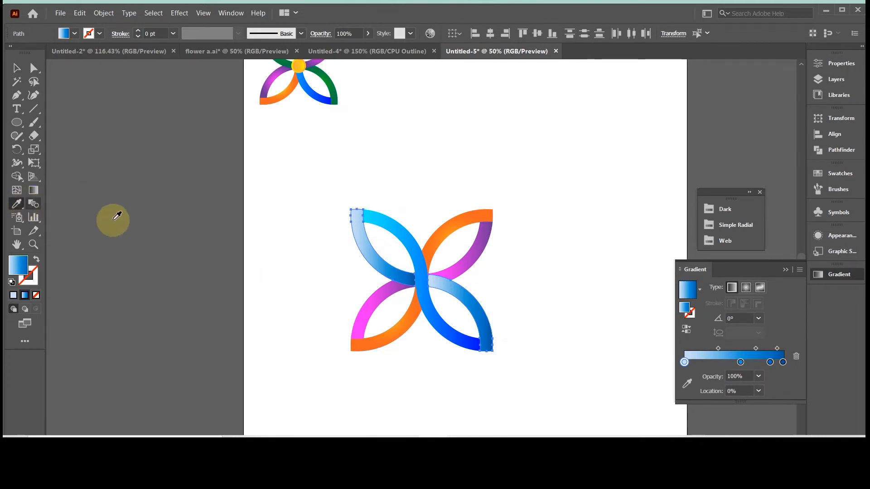
{"action": "left_click", "coordinate": [484, 229]}
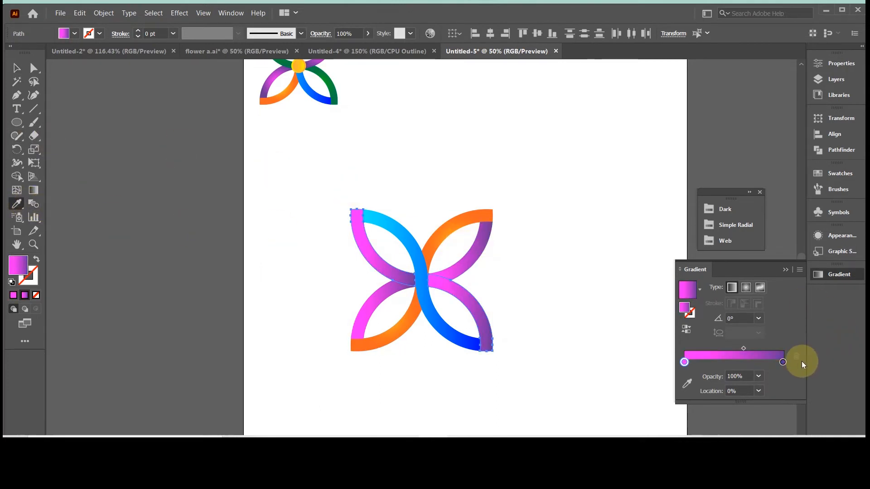
Step: Set the gradient stops of the two selected outer bands to bright green at the start and dark green at the end
{"action": "double_click", "coordinate": [783, 363]}
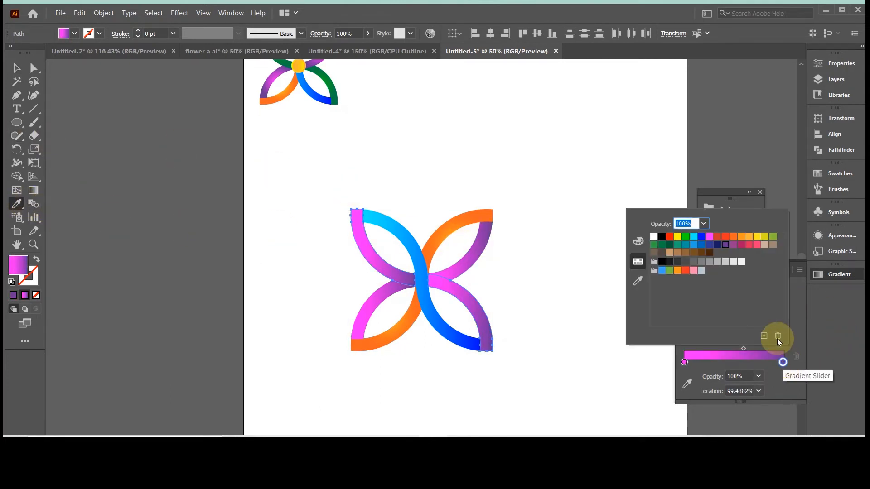
{"action": "left_click", "coordinate": [662, 245]}
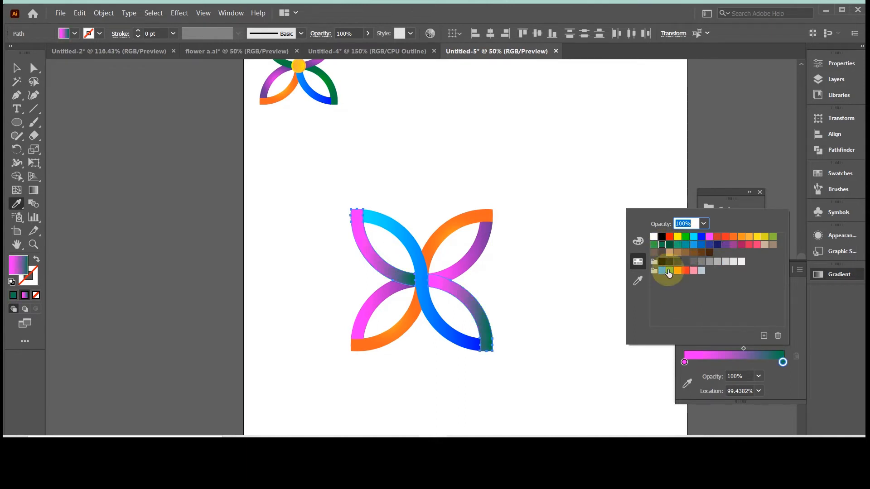
{"action": "double_click", "coordinate": [685, 362]}
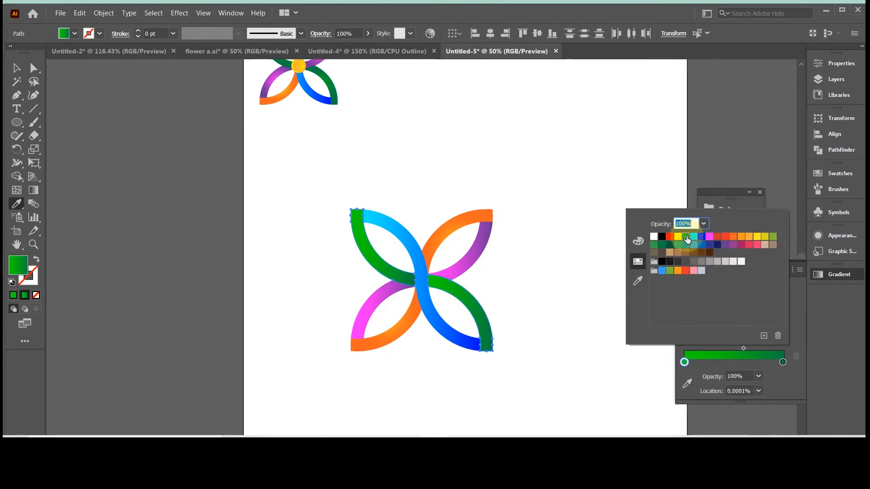
{"action": "left_click", "coordinate": [13, 75]}
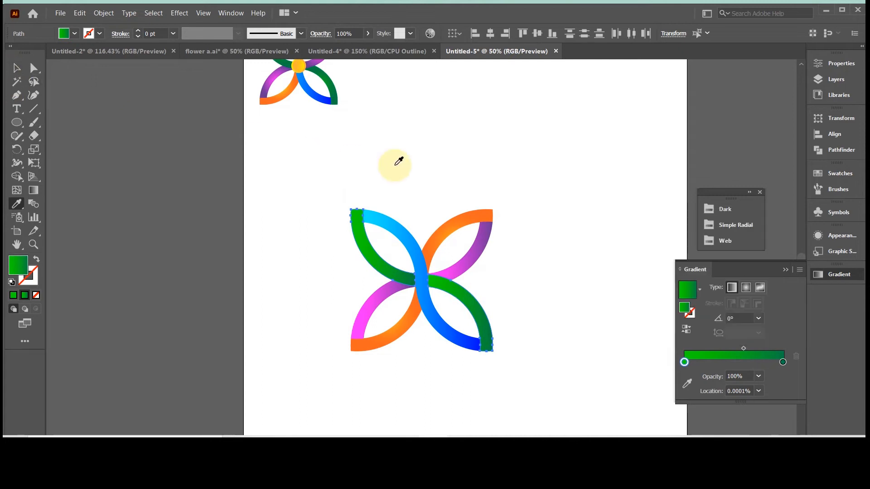
{"action": "left_click", "coordinate": [14, 72]}
{"action": "scroll", "coordinate": [471, 179], "scroll_direction": "up", "scroll_amount": 1}
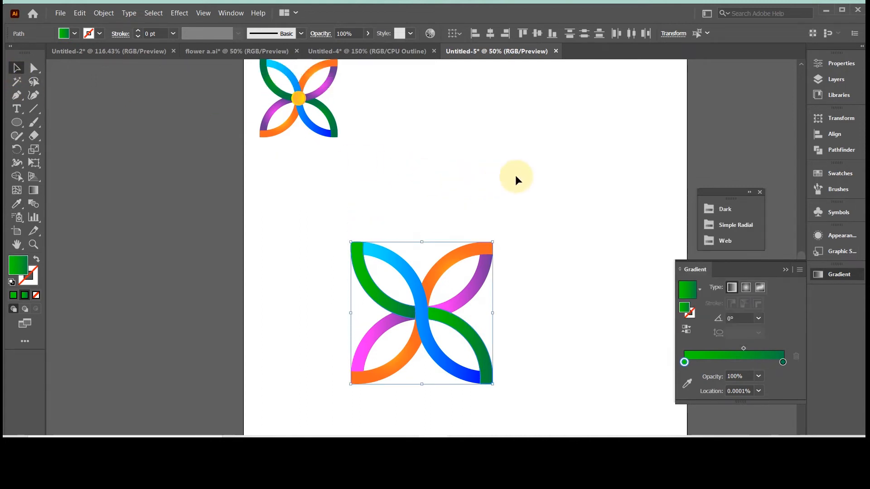
{"action": "left_click", "coordinate": [515, 179]}
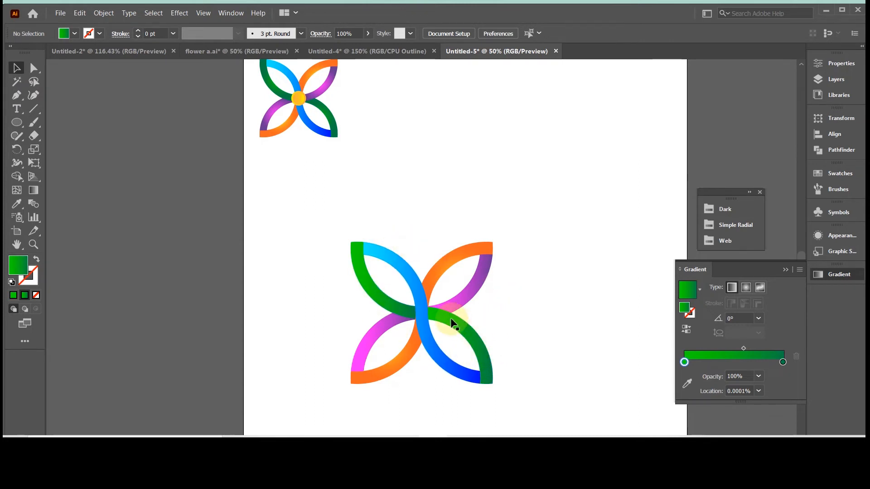
Step: Draw a small circle centred on the point where the four petals meet
{"action": "key", "text": "ctrl+plus"}
{"action": "scroll", "coordinate": [439, 303], "scroll_direction": "down", "scroll_amount": 3}
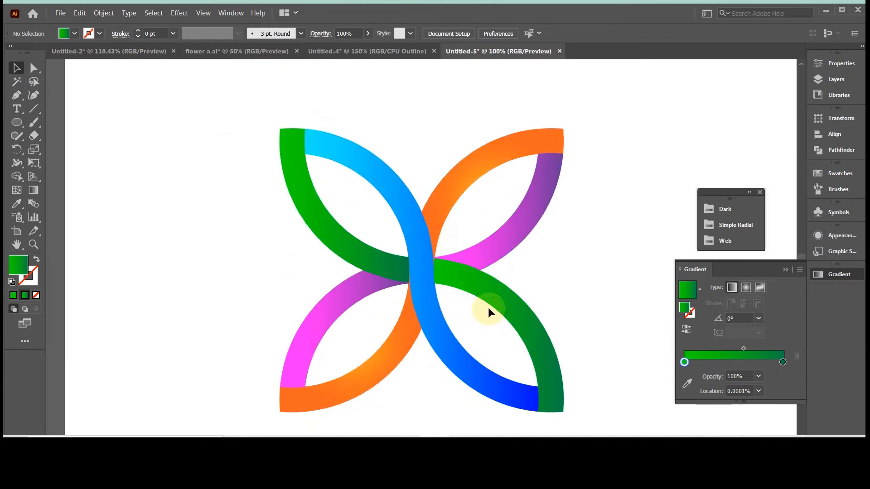
{"action": "left_click", "coordinate": [17, 123]}
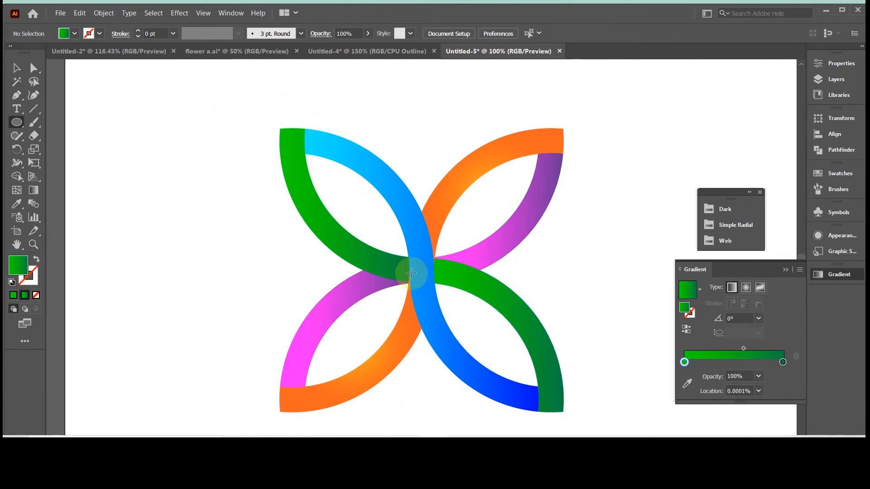
{"action": "left_click_drag", "start_coordinate": [422, 270], "coordinate": [449, 298]}
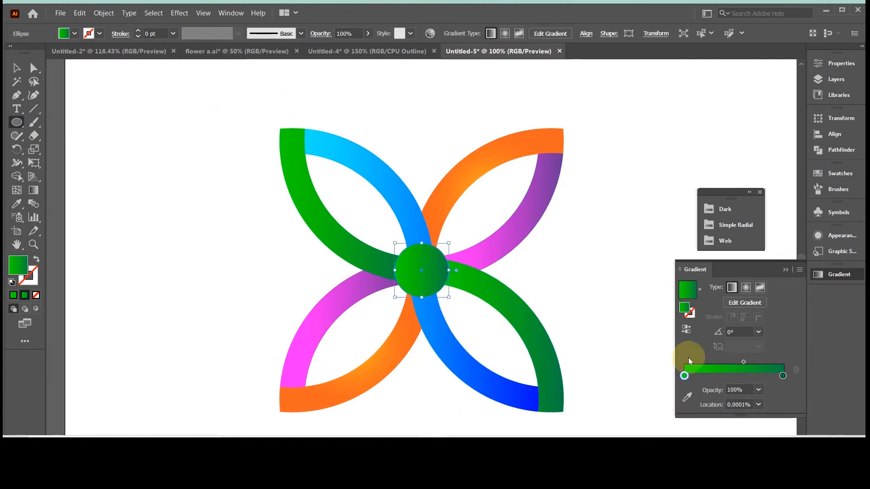
Step: Set the central circle's gradient stops to yellow at the start and light orange at the end
{"action": "double_click", "coordinate": [783, 376]}
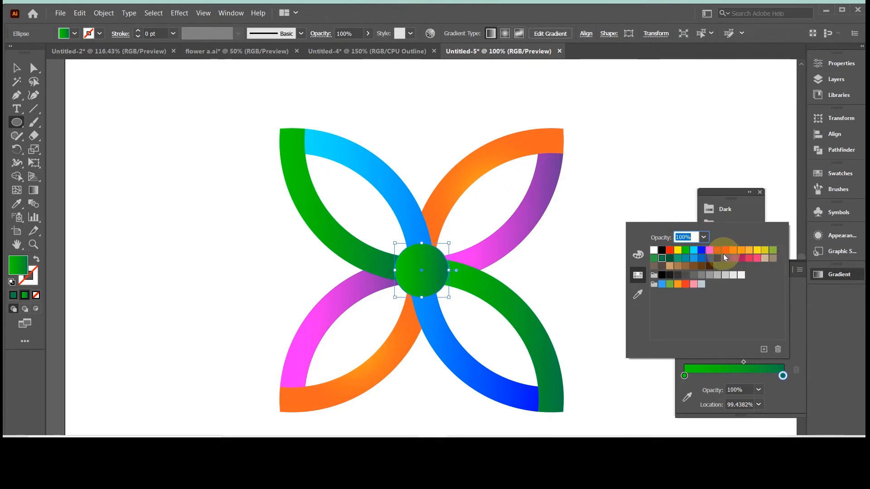
{"action": "left_click", "coordinate": [748, 252]}
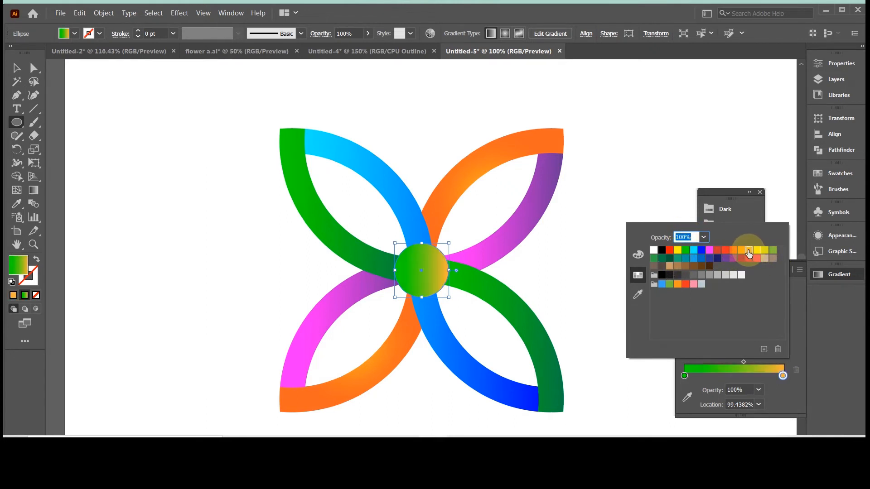
{"action": "double_click", "coordinate": [685, 376]}
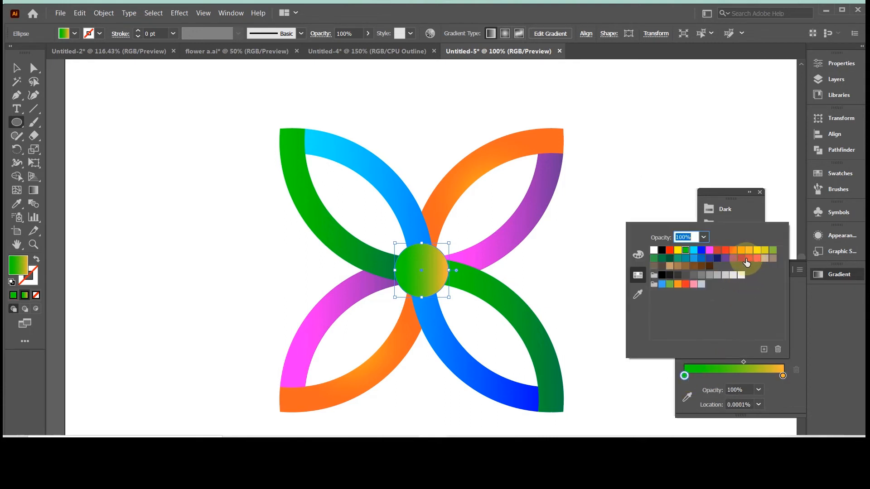
{"action": "left_click", "coordinate": [678, 252]}
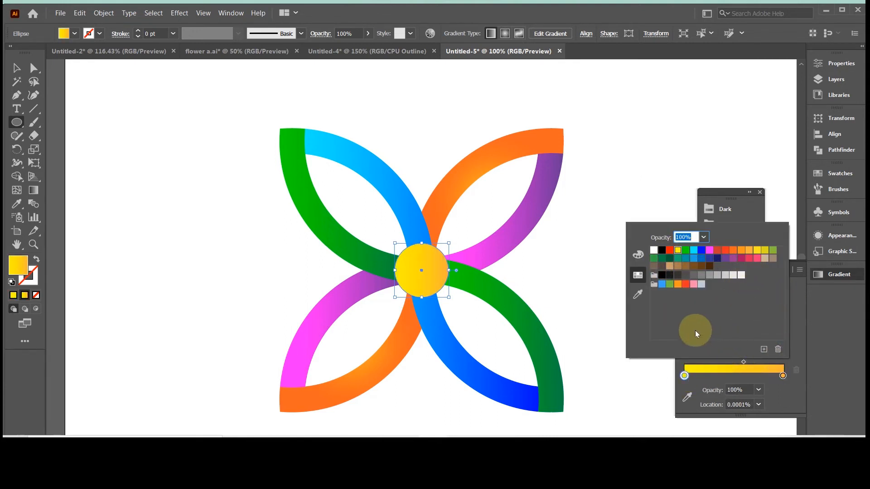
{"action": "left_click", "coordinate": [18, 68]}
{"action": "left_click", "coordinate": [120, 130]}
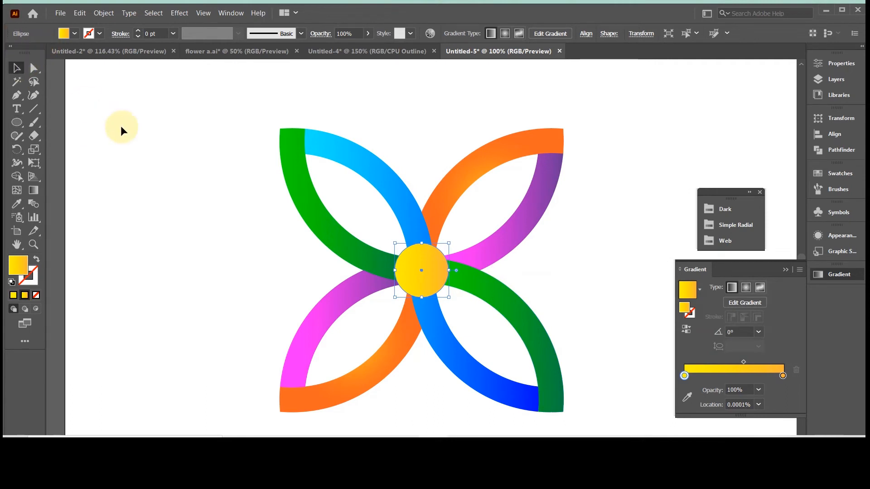
Step: Add a slightly smaller concentric copy of the central yellow-orange circle and reverse its gradient
{"action": "left_click", "coordinate": [422, 279]}
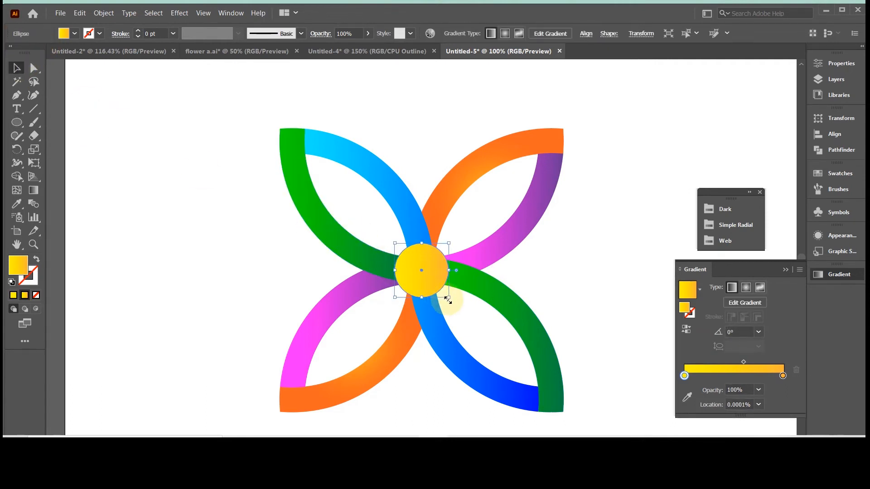
{"action": "left_click_drag", "start_coordinate": [448, 300], "coordinate": [443, 291]}
{"action": "left_click", "coordinate": [689, 328]}
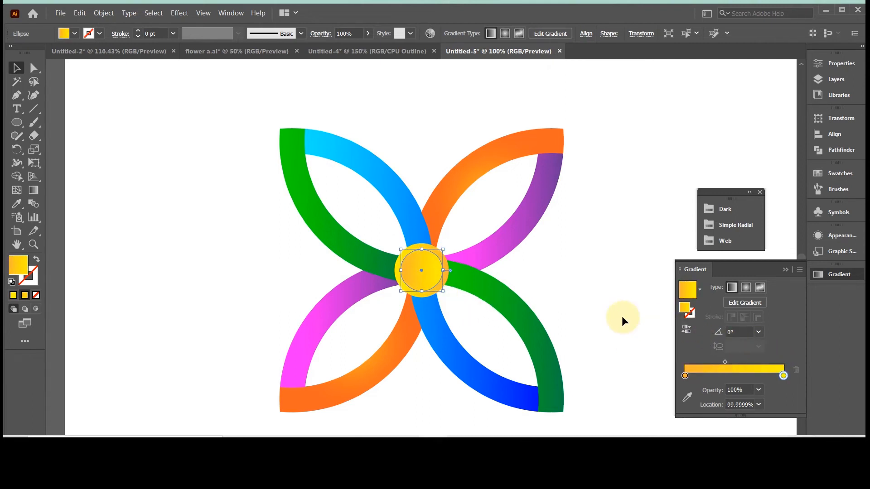
{"action": "left_click", "coordinate": [597, 285]}
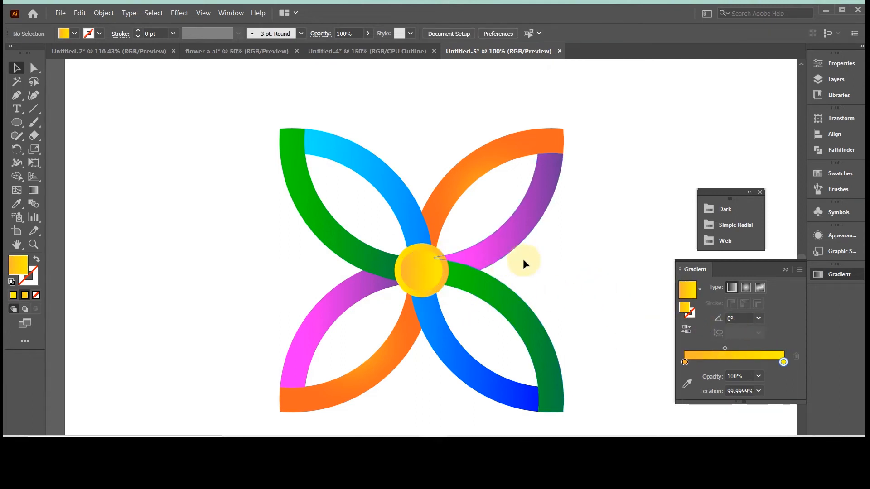
Step: Select the whole flower and enlarge it evenly about its centre
{"action": "key", "text": "ctrl+minus"}
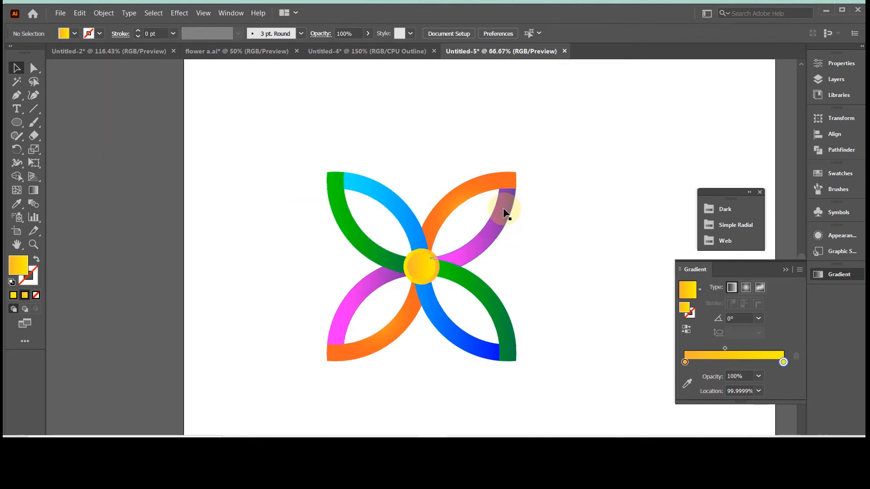
{"action": "left_click_drag", "start_coordinate": [311, 154], "coordinate": [566, 403]}
{"action": "left_click", "coordinate": [588, 287]}
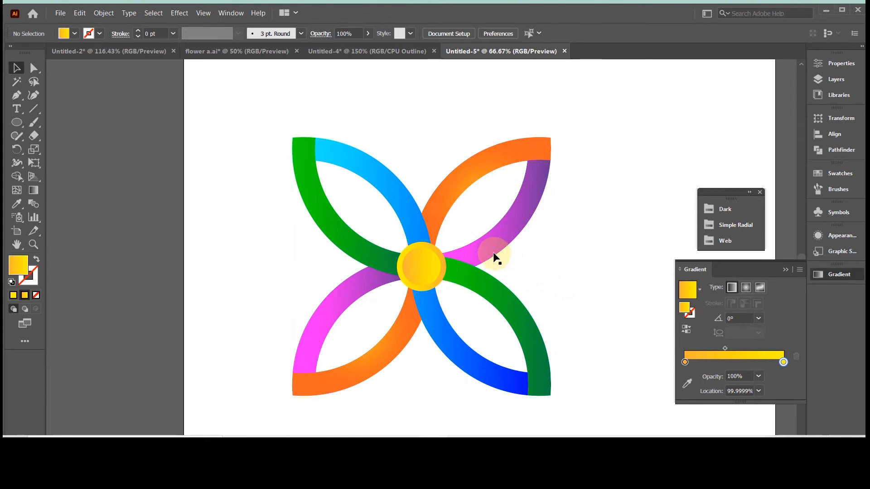
Step: Try the whole flower rotated to 315°, with its petals pointing straight up, down and sideways
{"action": "left_click_drag", "start_coordinate": [507, 380], "coordinate": [585, 421]}
{"action": "left_click_drag", "start_coordinate": [554, 135], "coordinate": [645, 274]}
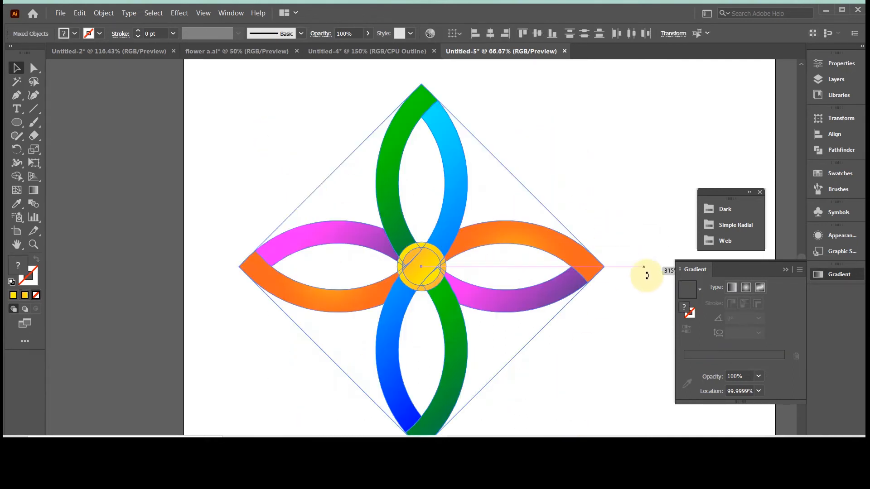
{"action": "left_click", "coordinate": [610, 218]}
{"action": "scroll", "coordinate": [615, 232], "scroll_direction": "down", "scroll_amount": 2}
{"action": "scroll", "coordinate": [616, 236], "scroll_direction": "up", "scroll_amount": 2}
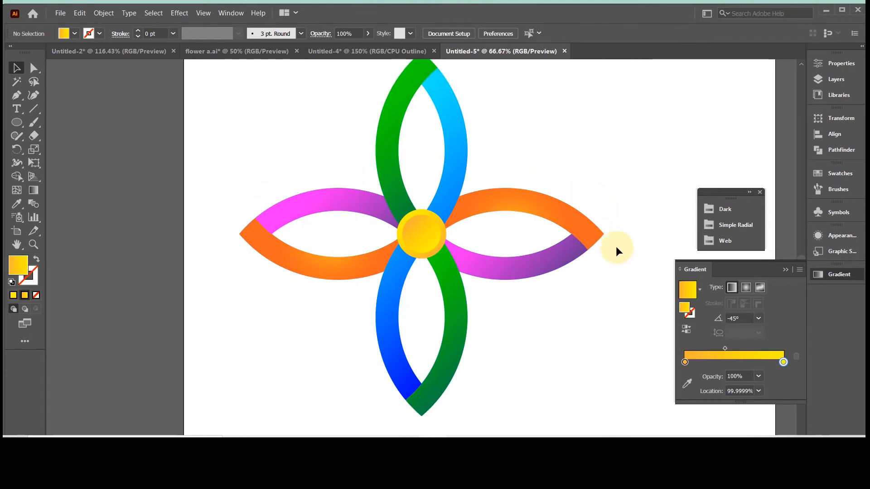
Step: Select the whole flower and rotate it back to its diagonal petal orientation
{"action": "left_click_drag", "start_coordinate": [260, 107], "coordinate": [617, 425]}
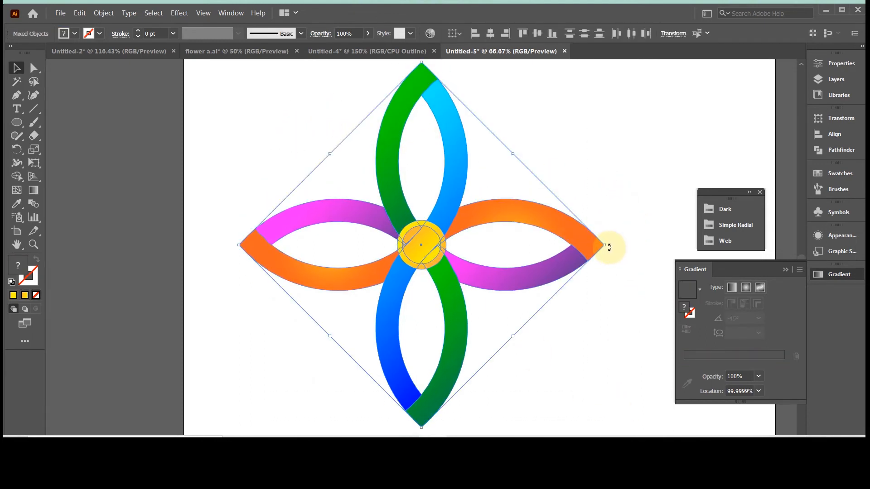
{"action": "left_click_drag", "start_coordinate": [610, 247], "coordinate": [528, 185]}
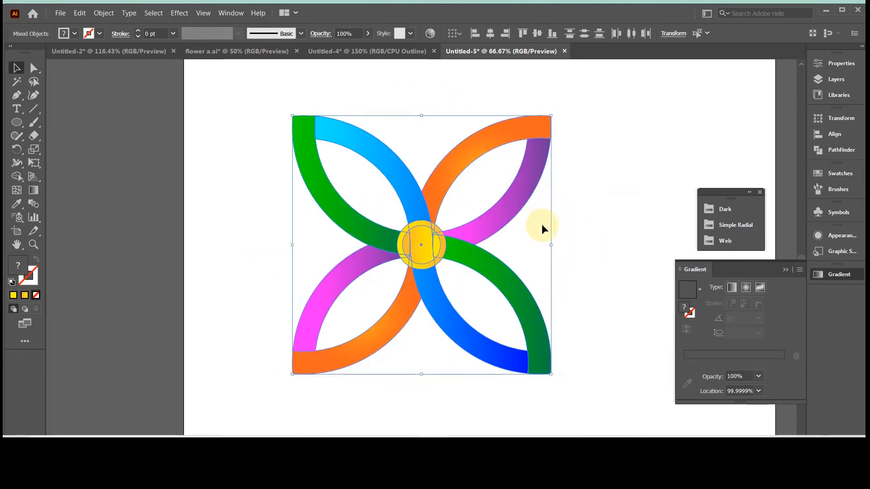
{"action": "left_click", "coordinate": [564, 118]}
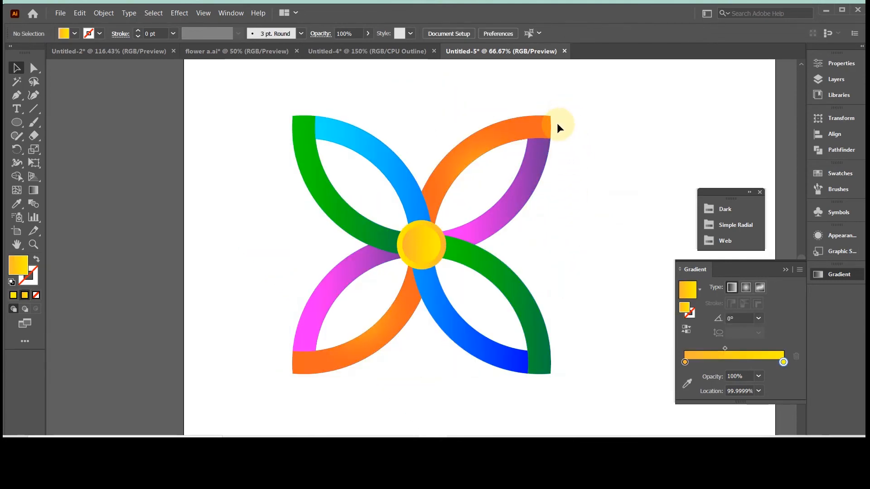
Step: Offset the orange bands of the upper-right and lower-left petals inward with a -5 px offset path and miter joins
{"action": "left_click", "coordinate": [491, 125]}
{"action": "left_click", "coordinate": [399, 317], "text": "shift"}
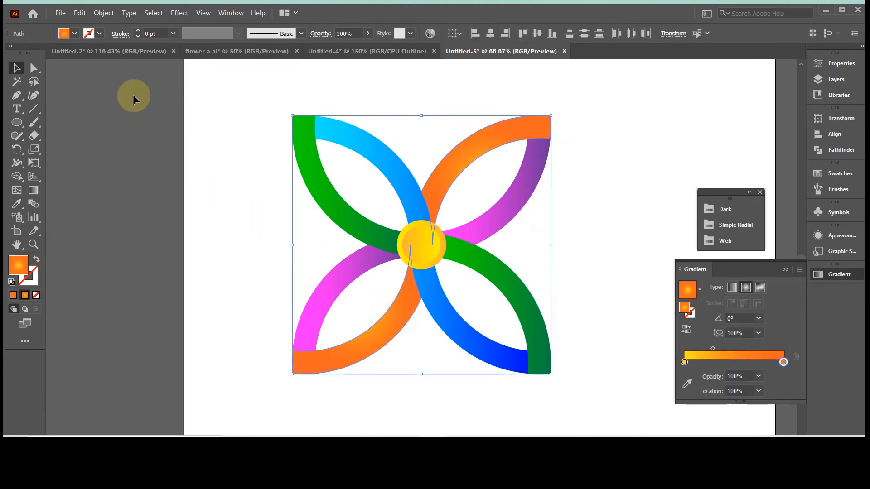
{"action": "left_click", "coordinate": [103, 13]}
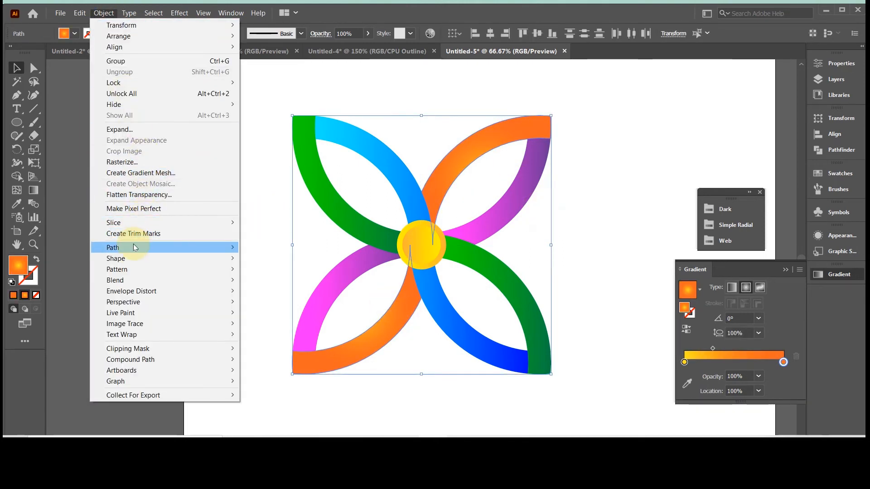
{"action": "mouse_move", "coordinate": [132, 248]}
{"action": "left_click", "coordinate": [267, 284]}
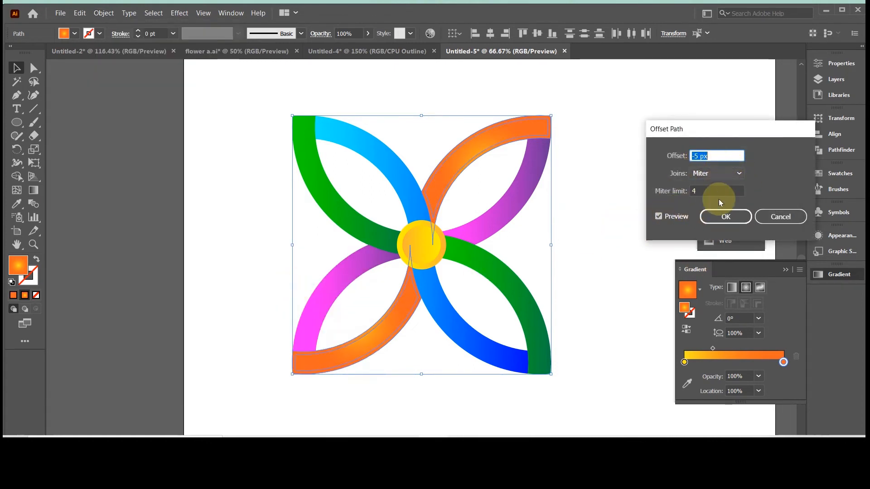
{"action": "left_click", "coordinate": [726, 217]}
Step: Reverse the gradient of the two inset orange shapes and make it linear
{"action": "left_click", "coordinate": [687, 332]}
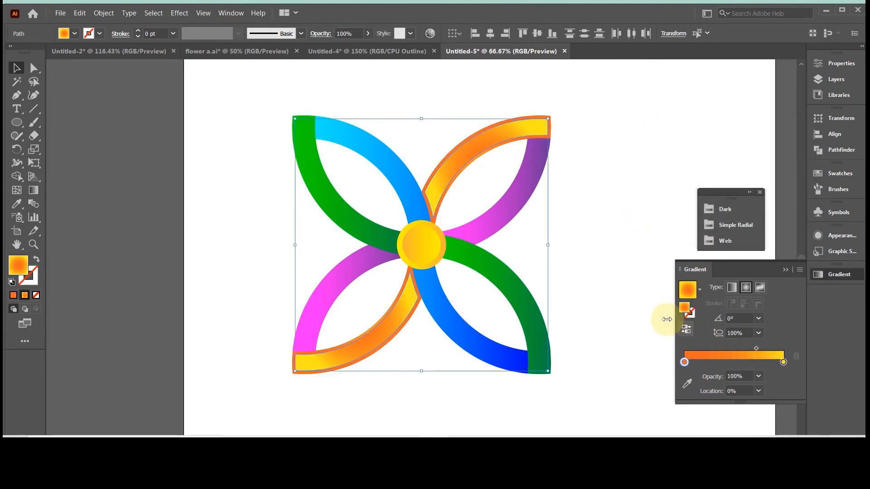
{"action": "left_click", "coordinate": [729, 289]}
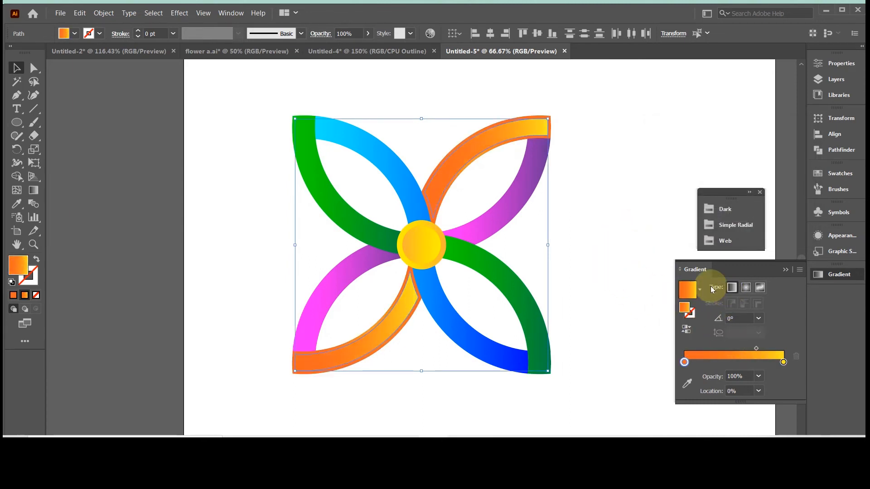
{"action": "left_click", "coordinate": [592, 251]}
Step: Reverse the gradient of only the upper-right petal's inset orange shape so that yellow lies nearest the flower's centre
{"action": "left_click", "coordinate": [462, 166]}
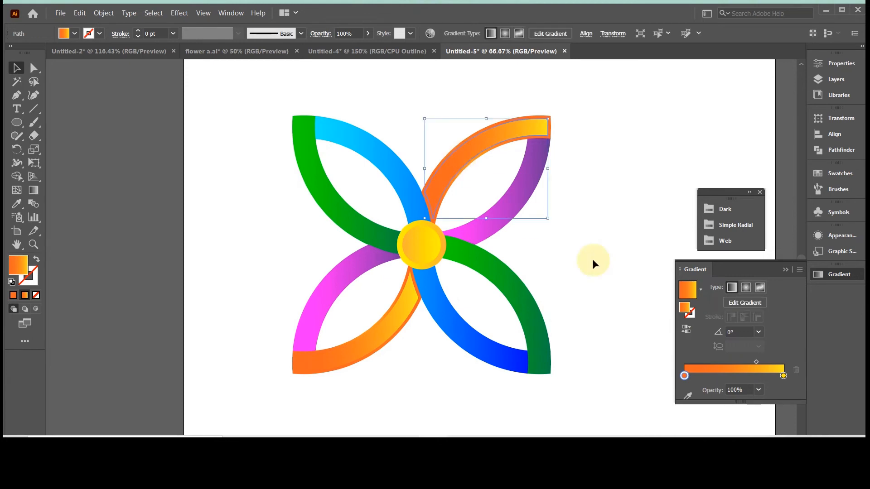
{"action": "left_click", "coordinate": [687, 331]}
{"action": "left_click", "coordinate": [596, 249]}
{"action": "left_click", "coordinate": [496, 221]}
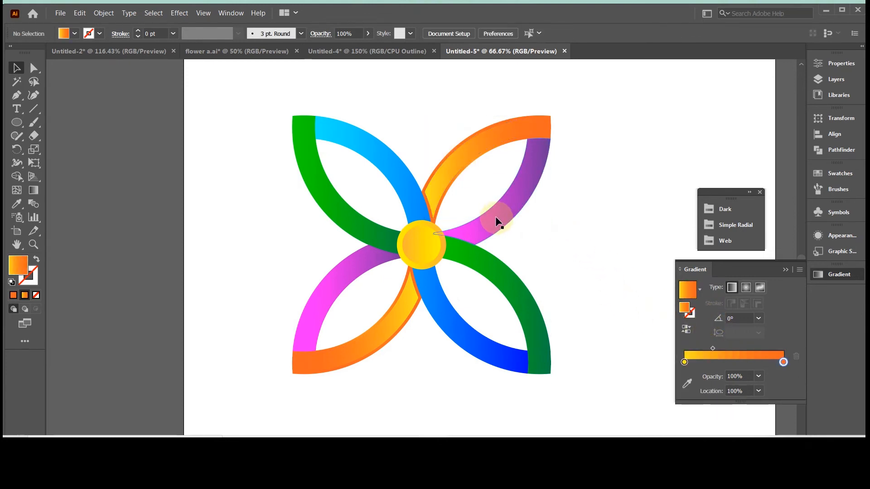
Step: Set the opacity of both inset orange shapes to 20%
{"action": "left_click", "coordinate": [466, 159]}
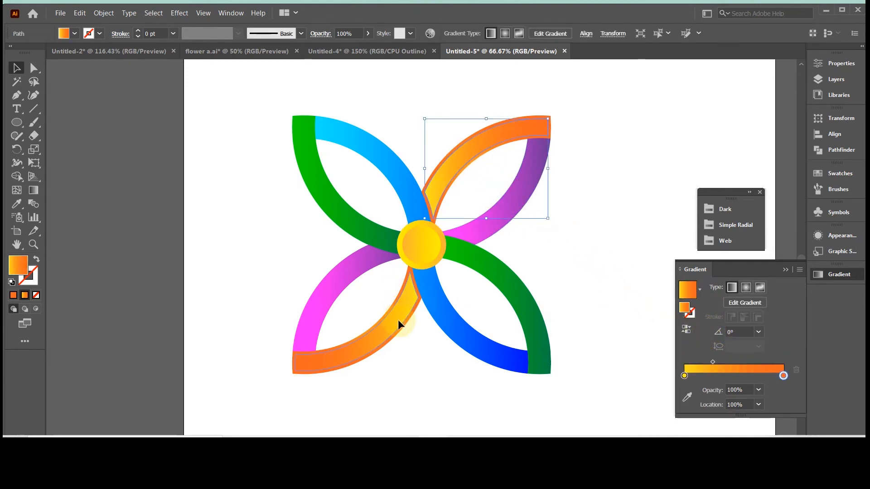
{"action": "left_click", "coordinate": [398, 320], "text": "shift"}
{"action": "left_click", "coordinate": [349, 34]}
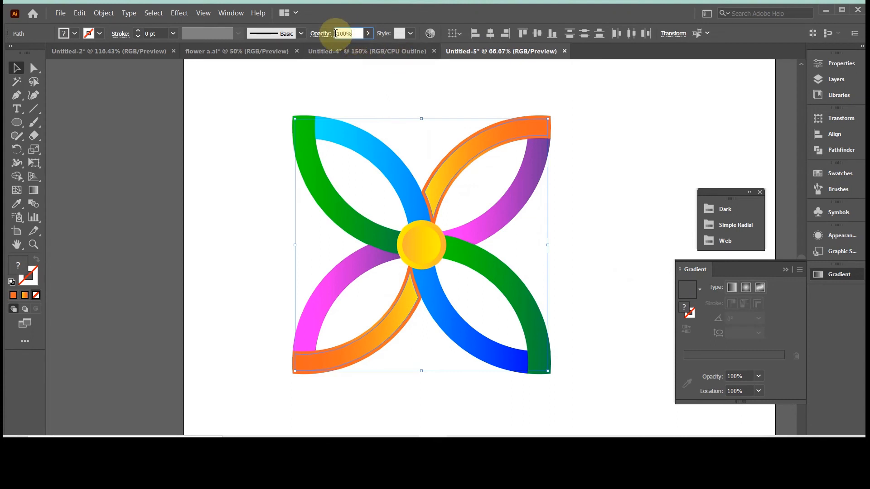
{"action": "type", "text": "20"}
{"action": "key", "text": "Return"}
{"action": "left_click", "coordinate": [599, 214]}
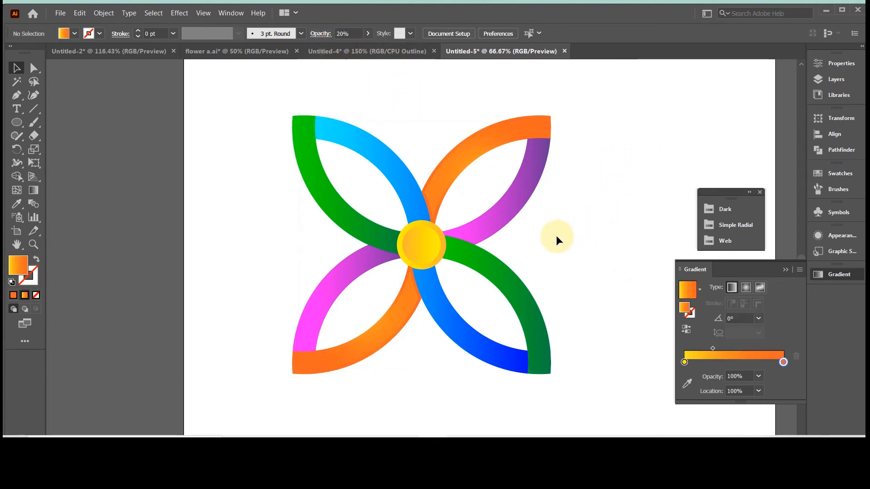
Step: Offset the magenta-purple bands of the upper-right and lower-left petals inward with a -5 px offset path and miter joins
{"action": "left_click", "coordinate": [503, 229]}
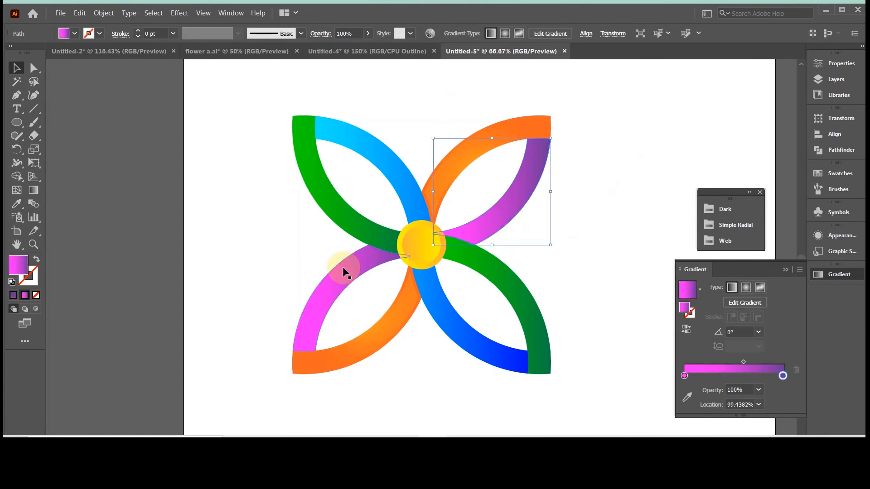
{"action": "left_click", "coordinate": [343, 267], "text": "shift"}
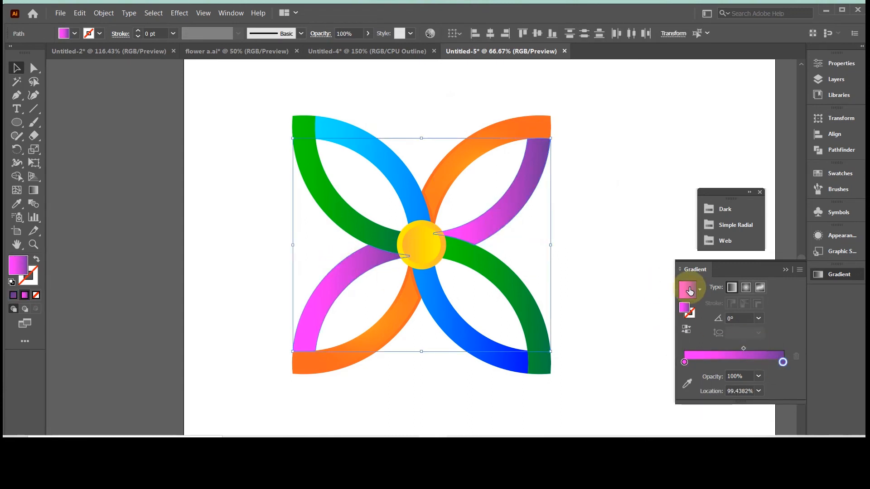
{"action": "left_click", "coordinate": [104, 12]}
{"action": "mouse_move", "coordinate": [136, 247]}
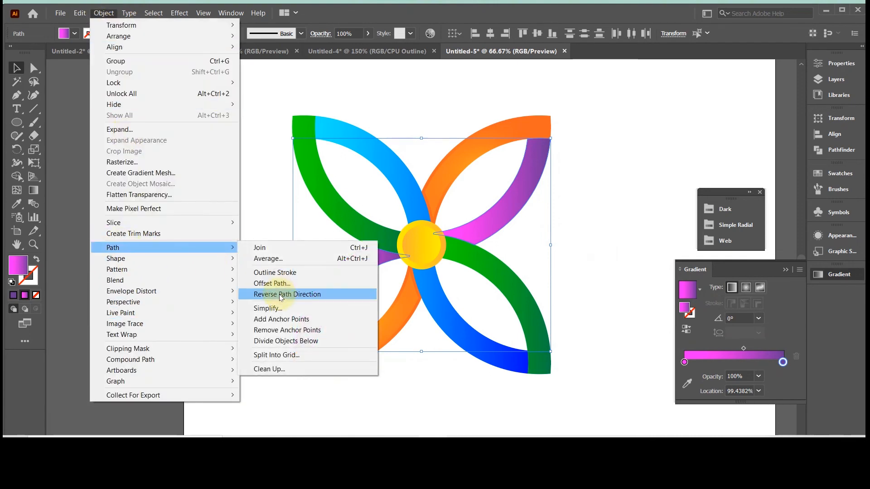
{"action": "left_click", "coordinate": [272, 284]}
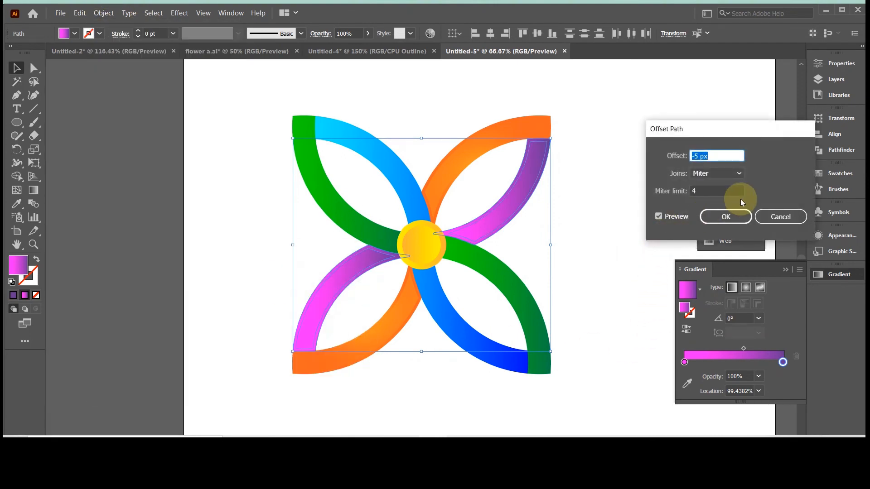
{"action": "left_click", "coordinate": [726, 217]}
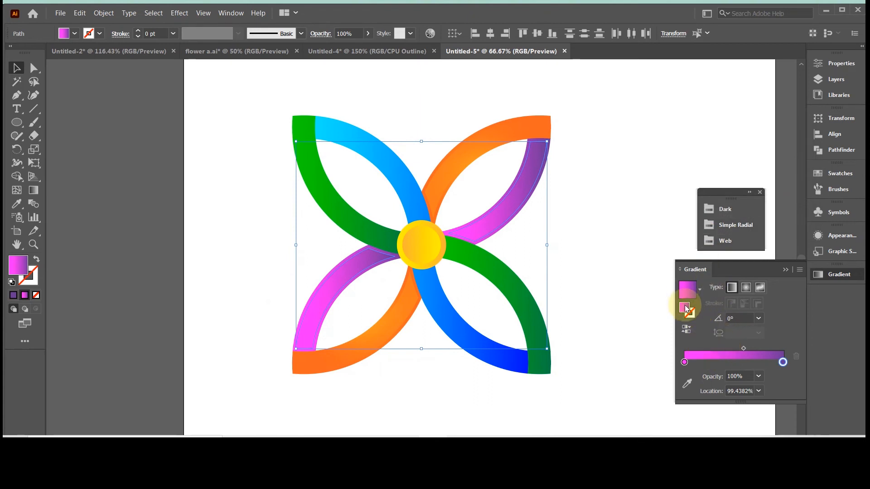
Step: Set the two inset magenta-purple shapes to 20% opacity and reverse their gradient
{"action": "left_click", "coordinate": [352, 33]}
{"action": "type", "text": "20"}
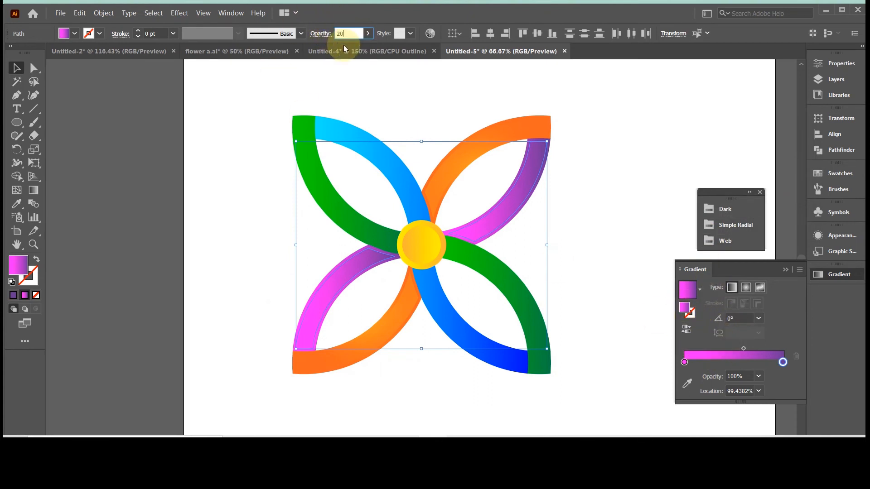
{"action": "left_click", "coordinate": [520, 196]}
{"action": "left_click", "coordinate": [687, 329]}
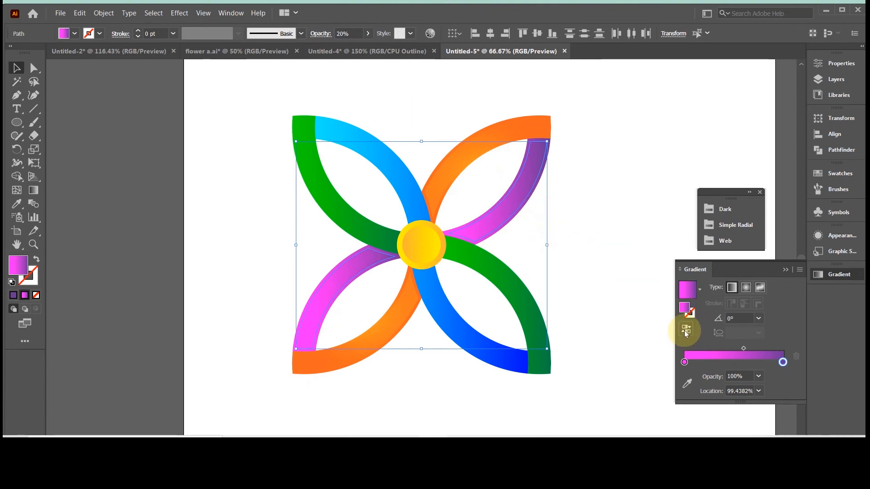
{"action": "left_click", "coordinate": [600, 282]}
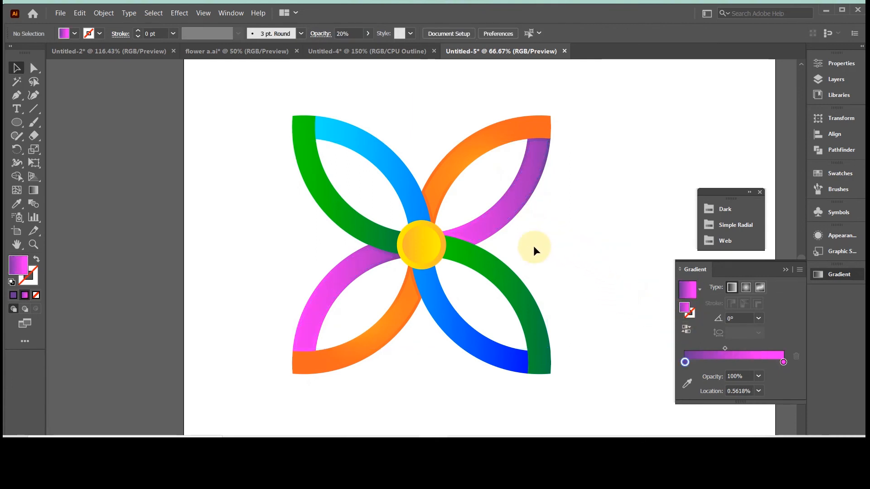
Step: Try reversing the gradient of the upper-right petal's inset magenta-purple shape again, and undo it
{"action": "left_click", "coordinate": [478, 224]}
{"action": "left_click", "coordinate": [686, 334]}
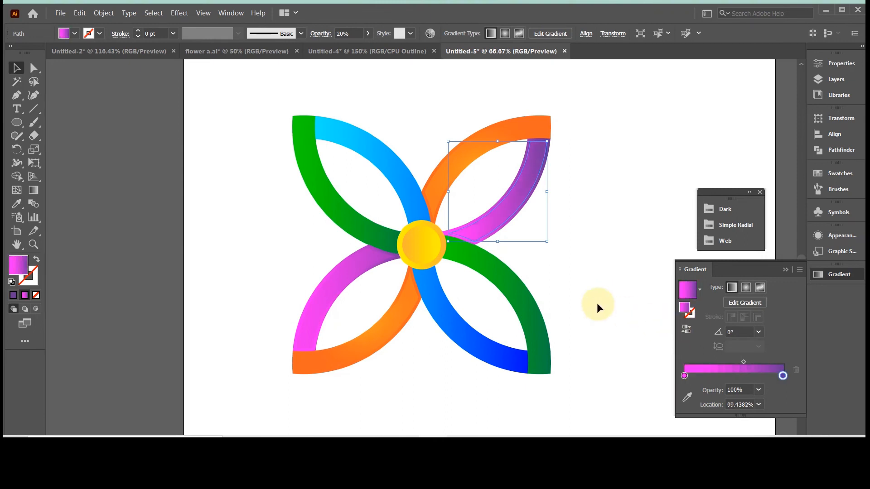
{"action": "left_click", "coordinate": [596, 303]}
{"action": "key", "text": "ctrl+z"}
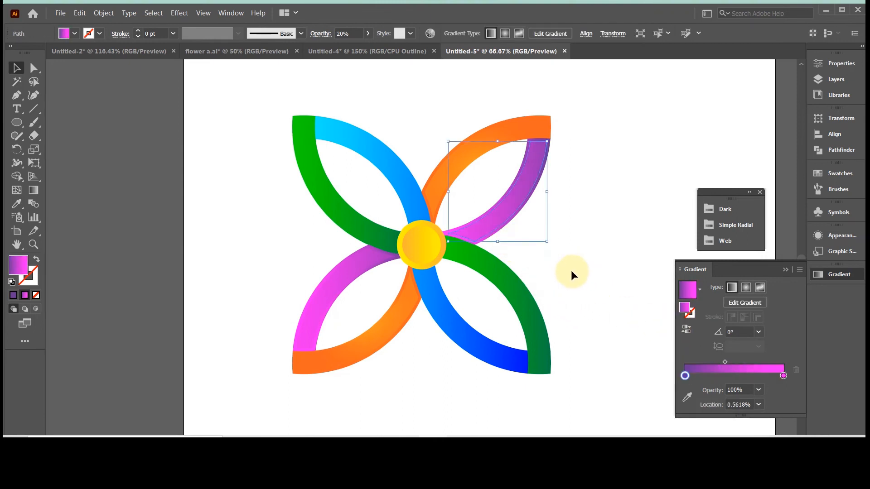
Step: Offset the green bands of the upper-left and lower-right petals inward with a -5 px offset path and miter joins
{"action": "left_click", "coordinate": [493, 257]}
{"action": "key", "text": "ctrl+a"}
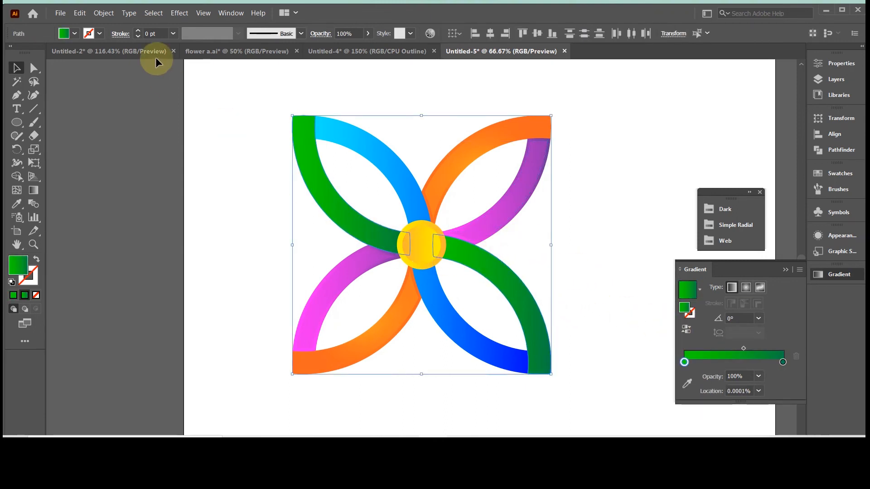
{"action": "left_click", "coordinate": [104, 13]}
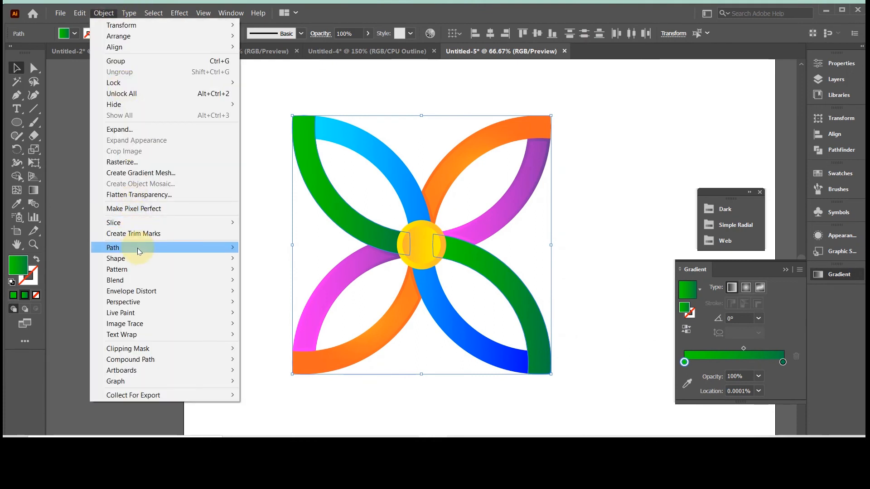
{"action": "mouse_move", "coordinate": [144, 248]}
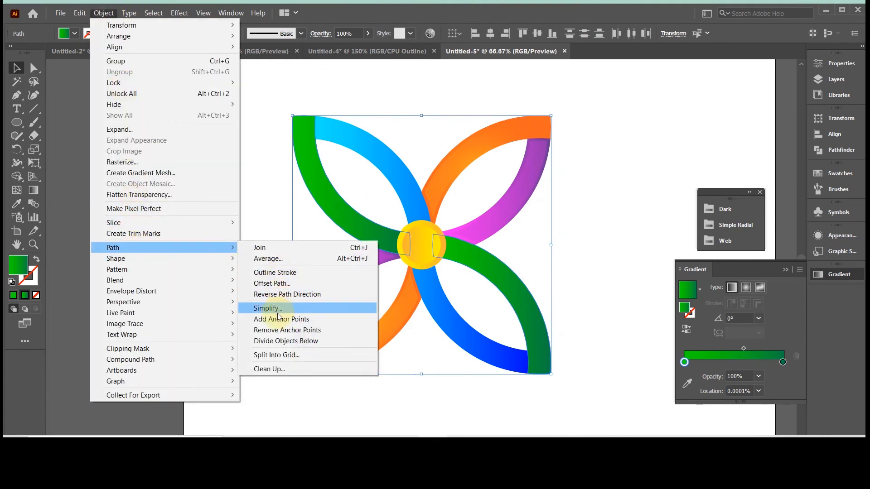
{"action": "left_click", "coordinate": [272, 283]}
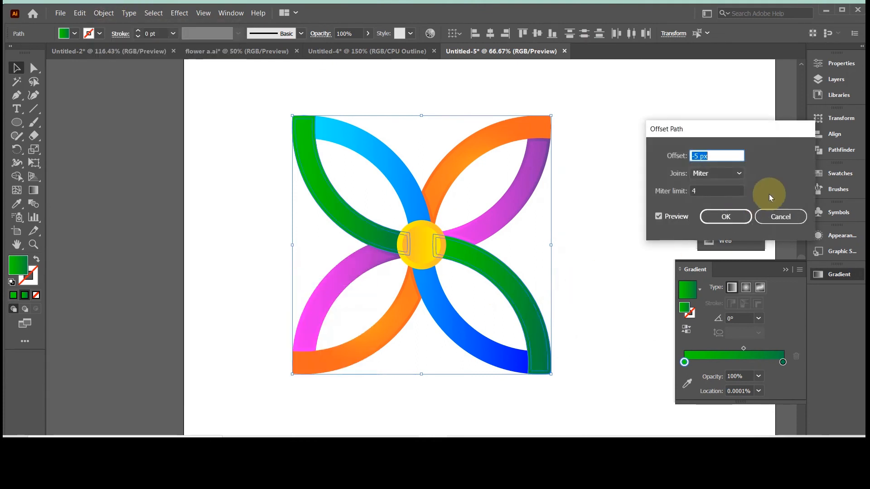
{"action": "left_click", "coordinate": [709, 217]}
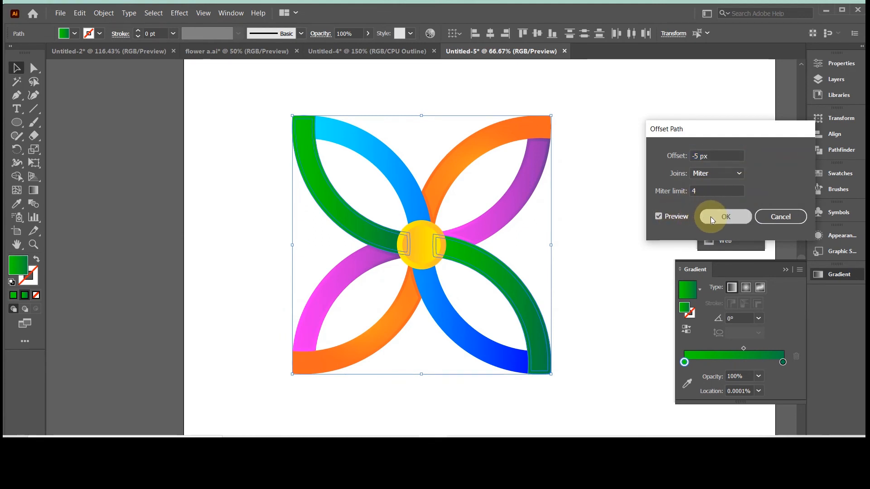
Step: Set the two inset green shapes to 20% opacity and reverse their gradient
{"action": "left_click", "coordinate": [332, 34]}
{"action": "type", "text": "0"}
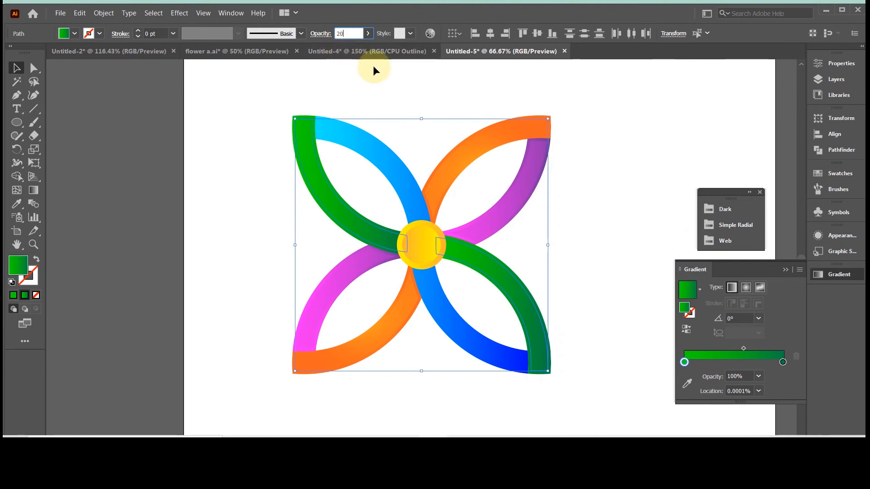
{"action": "left_click", "coordinate": [577, 250]}
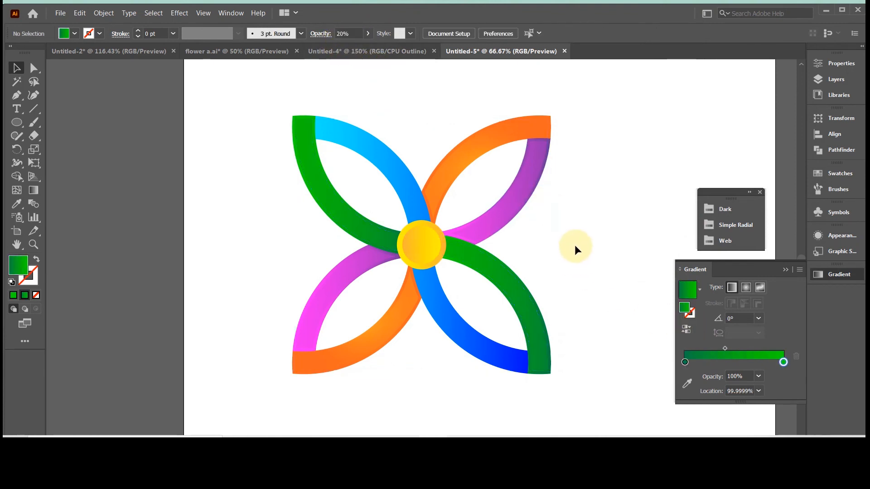
Step: Offset the blue bands of the upper-left and lower-right petals inward with a -5 px offset path and miter joins
{"action": "left_click", "coordinate": [426, 195]}
{"action": "left_click", "coordinate": [102, 16]}
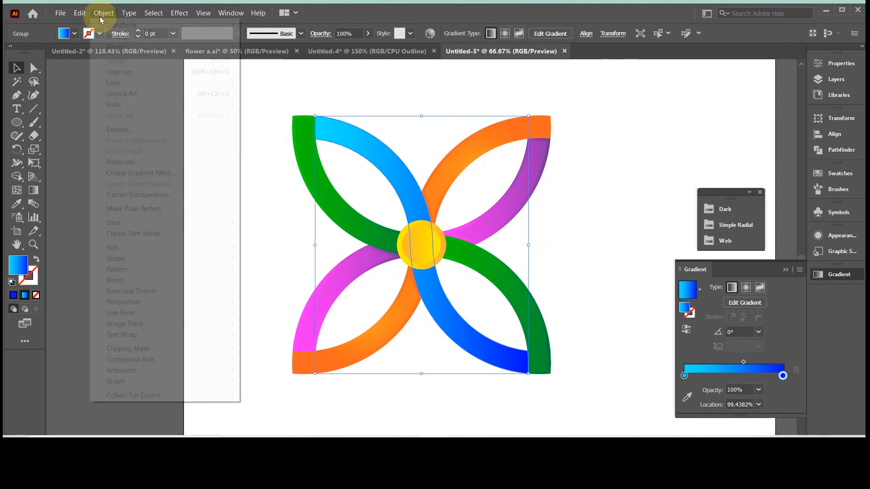
{"action": "mouse_move", "coordinate": [136, 247]}
{"action": "left_click", "coordinate": [268, 283]}
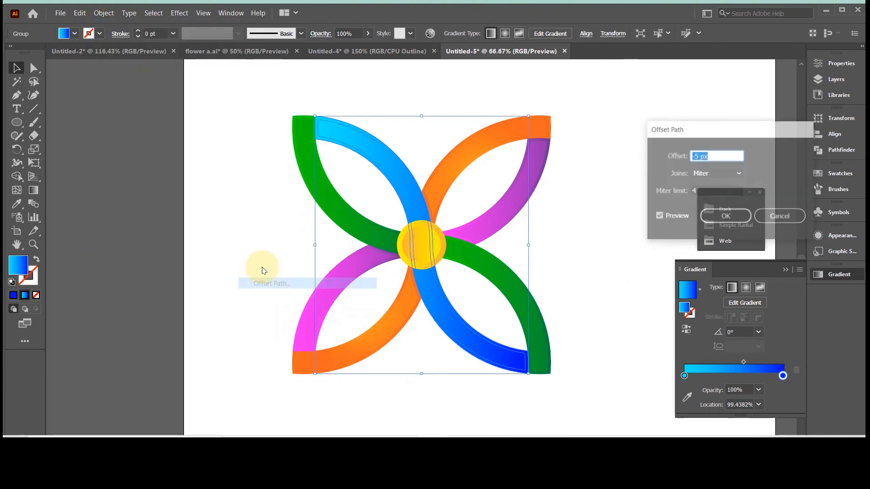
{"action": "left_click", "coordinate": [720, 216]}
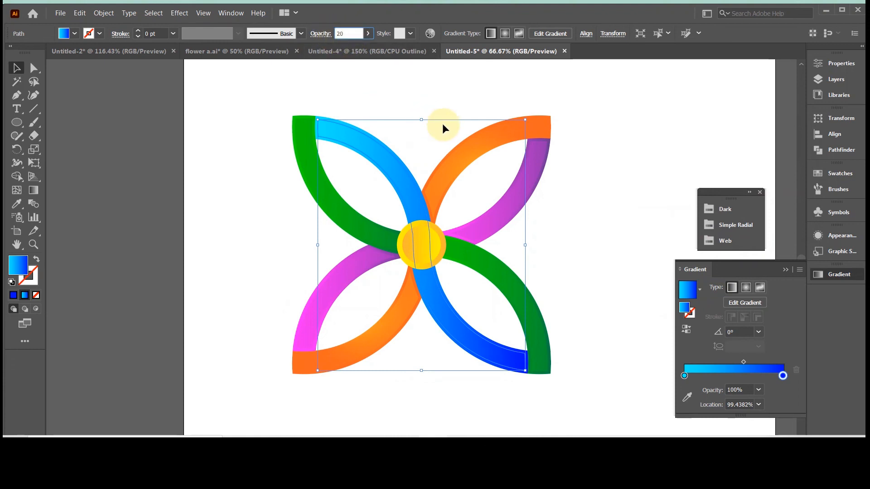
Step: Set the two inset blue shapes to 20% opacity and reverse their gradient
{"action": "left_click", "coordinate": [686, 329]}
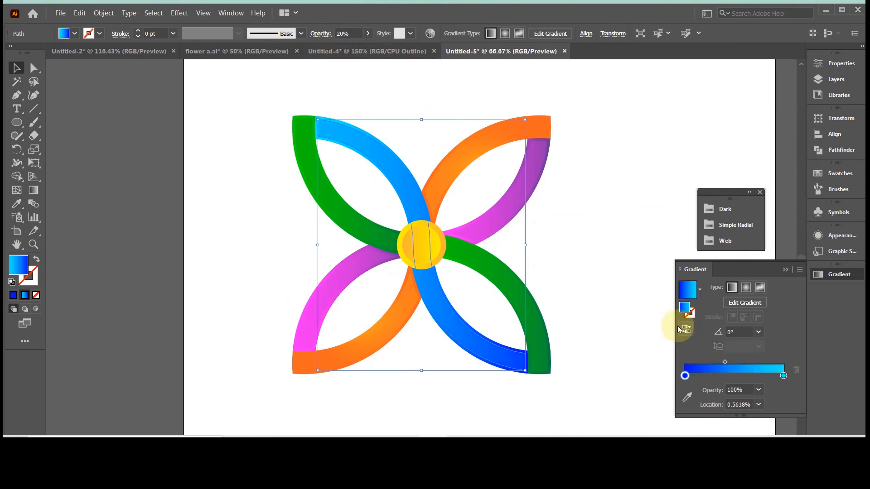
{"action": "left_click", "coordinate": [576, 276]}
{"action": "key", "text": "ctrl+minus"}
{"action": "key", "text": "ctrl+minus"}
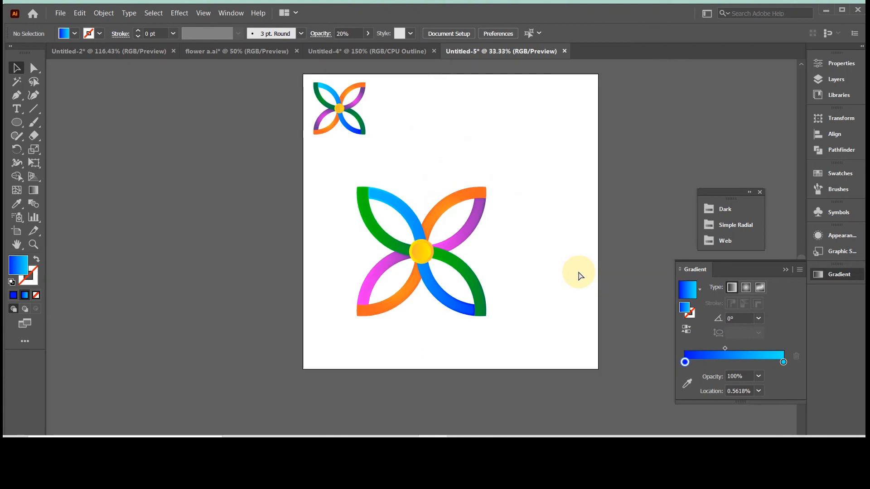
Step: Rotate the entire large flower 45° counterclockwise so its petals point straight up, down and sideways
{"action": "key", "text": "ctrl+plus"}
{"action": "key", "text": "ctrl+plus"}
{"action": "key", "text": "ctrl+minus"}
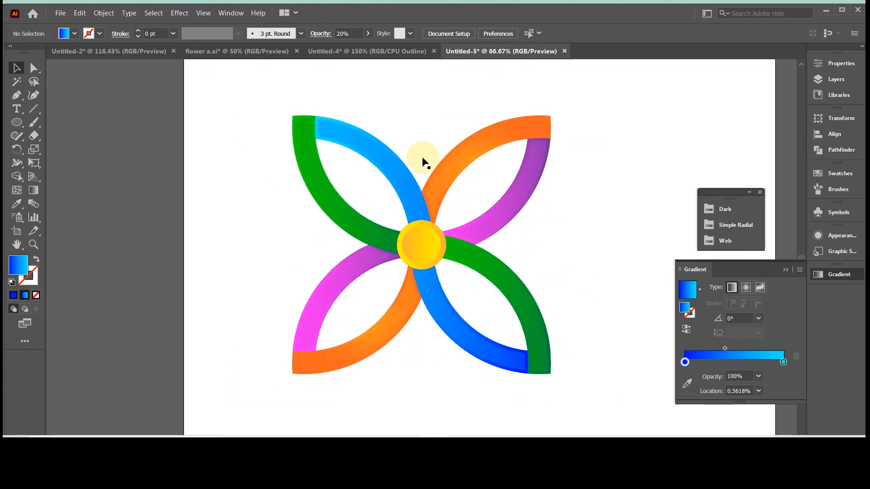
{"action": "left_click_drag", "start_coordinate": [229, 90], "coordinate": [585, 410]}
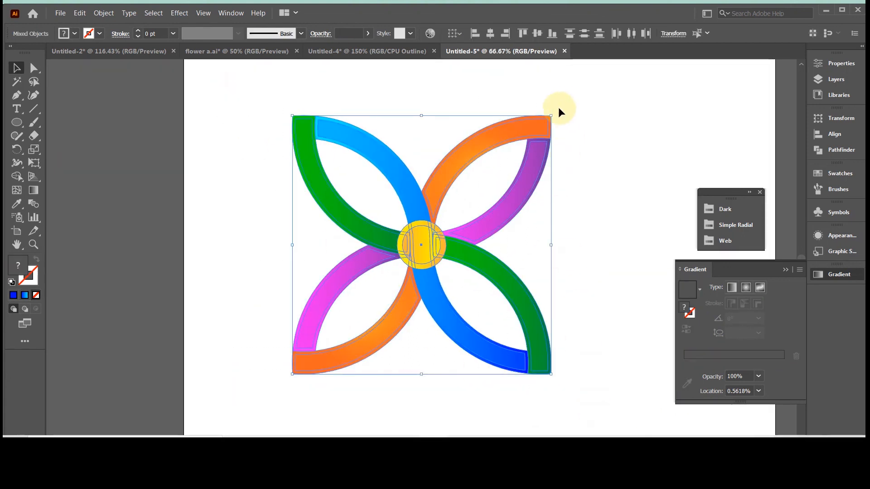
{"action": "left_click_drag", "start_coordinate": [552, 110], "coordinate": [453, 91]}
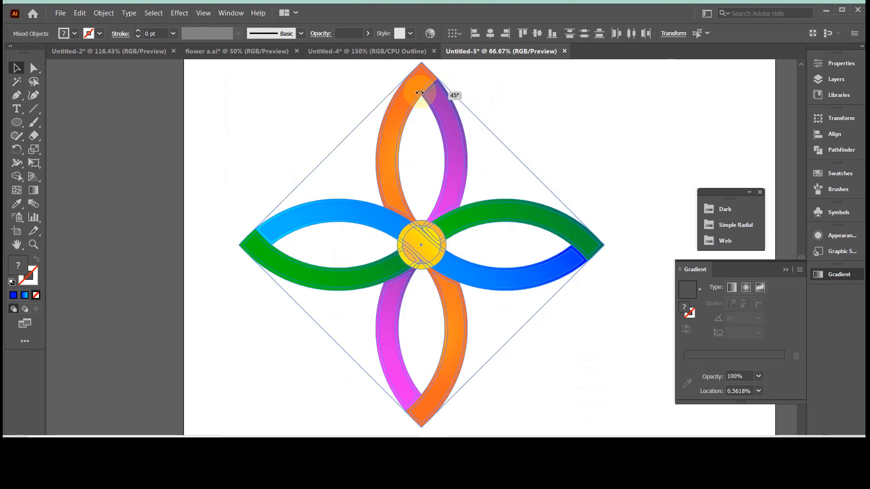
{"action": "left_click", "coordinate": [548, 161]}
Step: Rotate the entire large flower another 45° counterclockwise so its petals point diagonally again
{"action": "key", "text": "ctrl+minus"}
{"action": "key", "text": "ctrl+minus"}
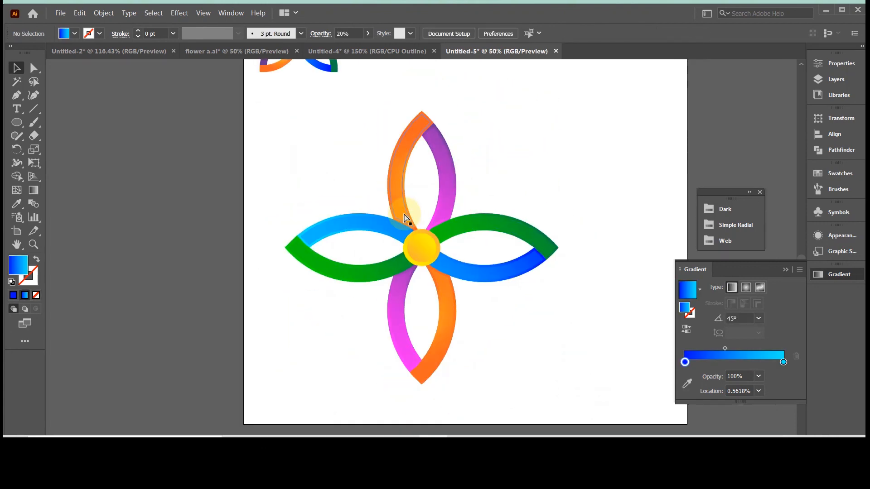
{"action": "left_click_drag", "start_coordinate": [333, 197], "coordinate": [539, 376]}
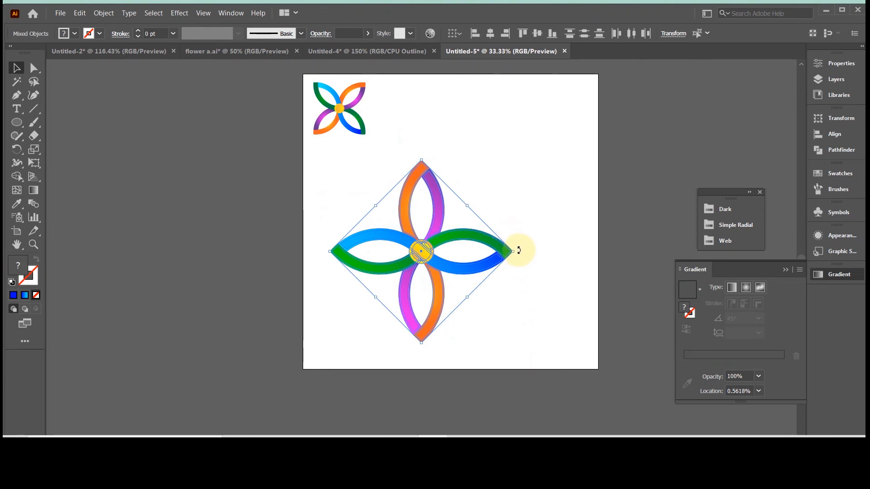
{"action": "left_click_drag", "start_coordinate": [489, 223], "coordinate": [456, 198]}
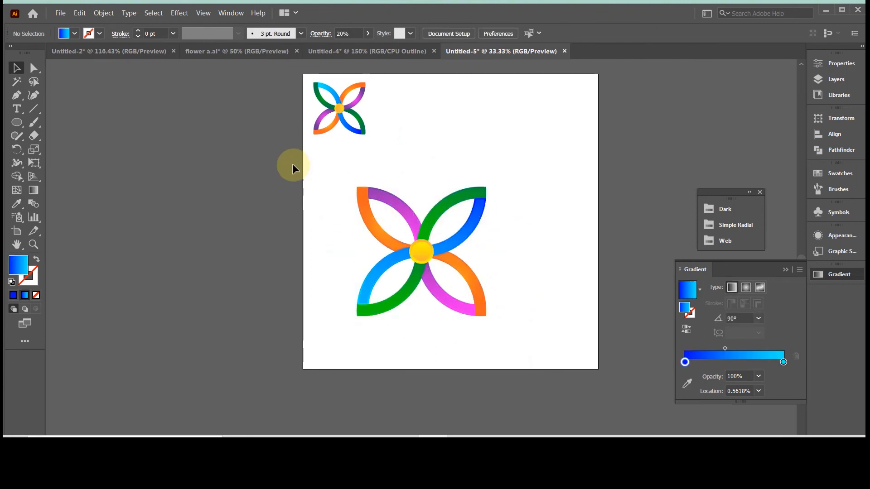
Step: Rotate the entire large flower a further 90° counterclockwise, bringing the blue and green petal back to the upper left
{"action": "left_click_drag", "start_coordinate": [291, 167], "coordinate": [548, 348]}
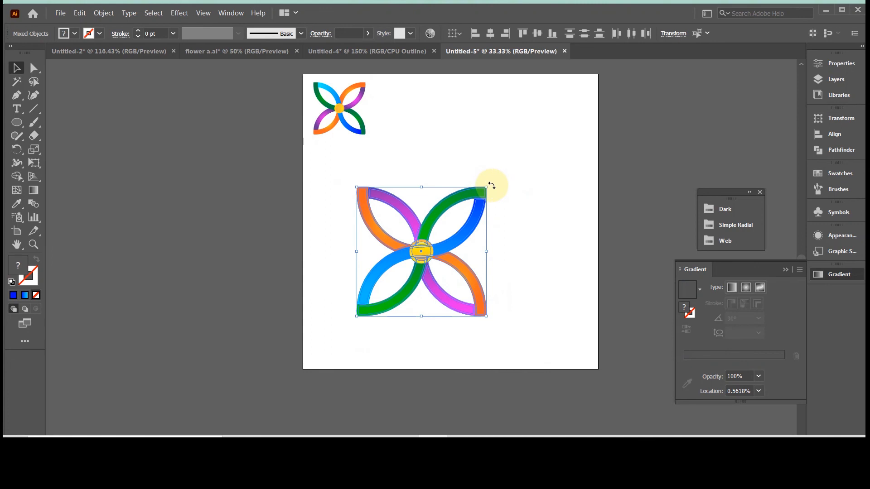
{"action": "left_click_drag", "start_coordinate": [492, 186], "coordinate": [363, 184]}
{"action": "left_click", "coordinate": [540, 224]}
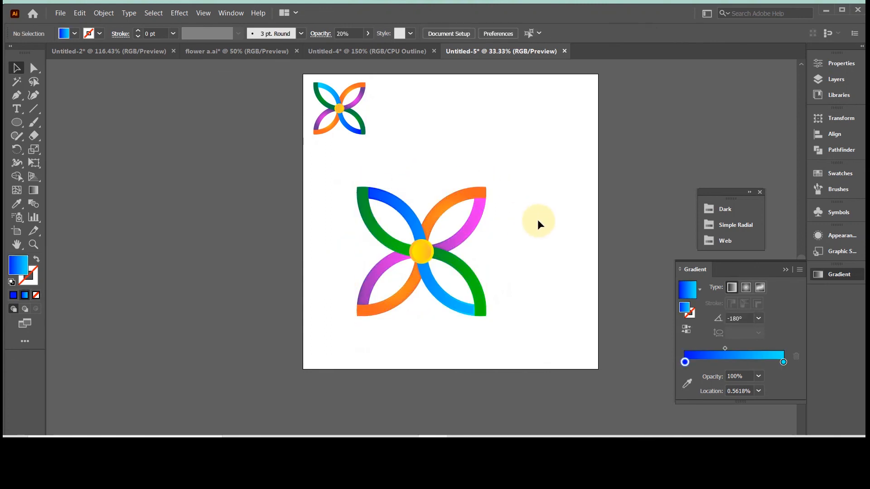
{"action": "key", "text": "ctrl+plus"}
{"action": "key", "text": "ctrl+plus"}
{"action": "key", "text": "ctrl+plus"}
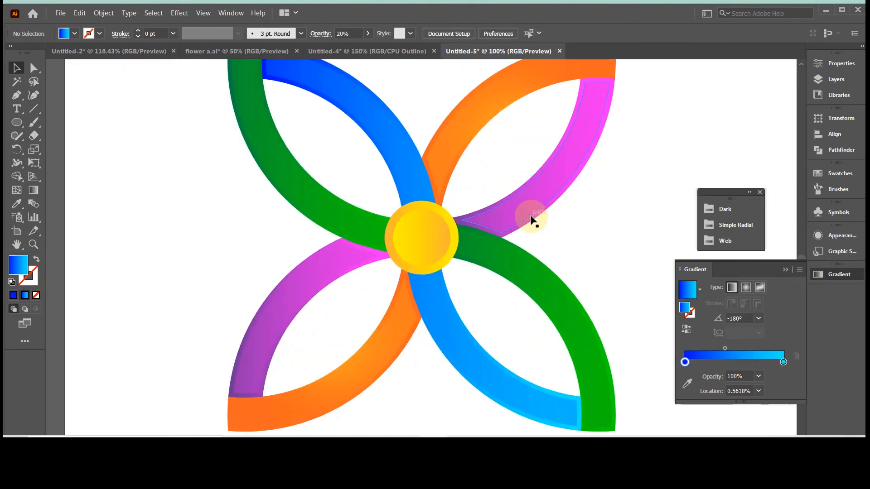